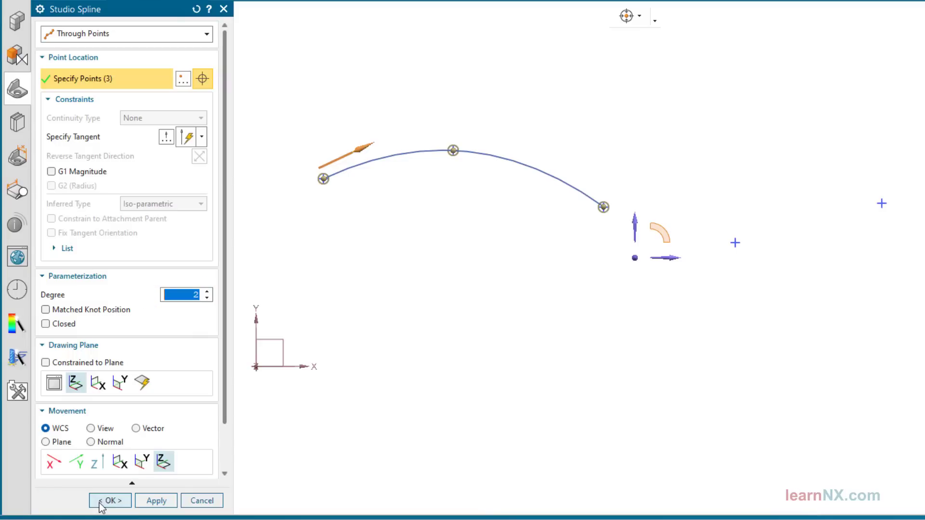
Create the degree 2 Studio Spline through the first three points
{"action": "left_click", "coordinate": [110, 501]}
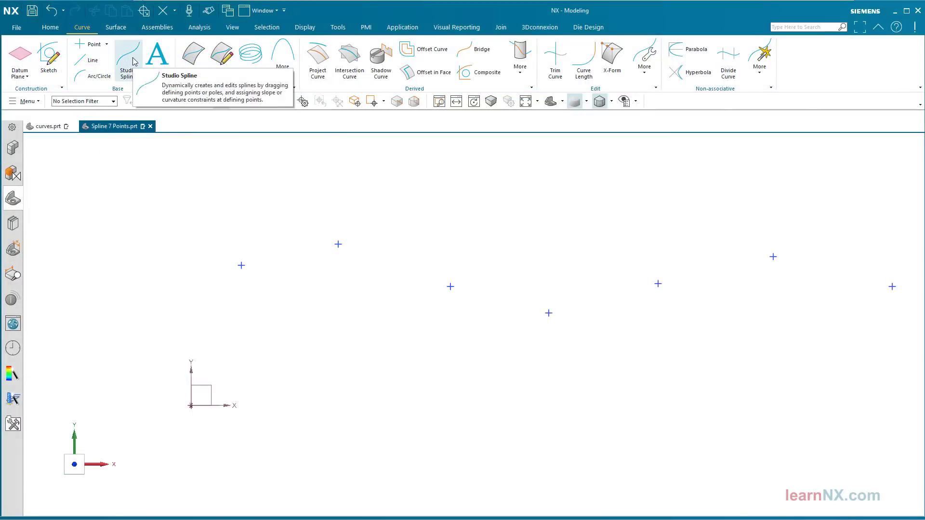
Create a degree 3 through-points Studio Spline on the first four points, starting from the leftmost point
{"action": "left_click", "coordinate": [134, 61]}
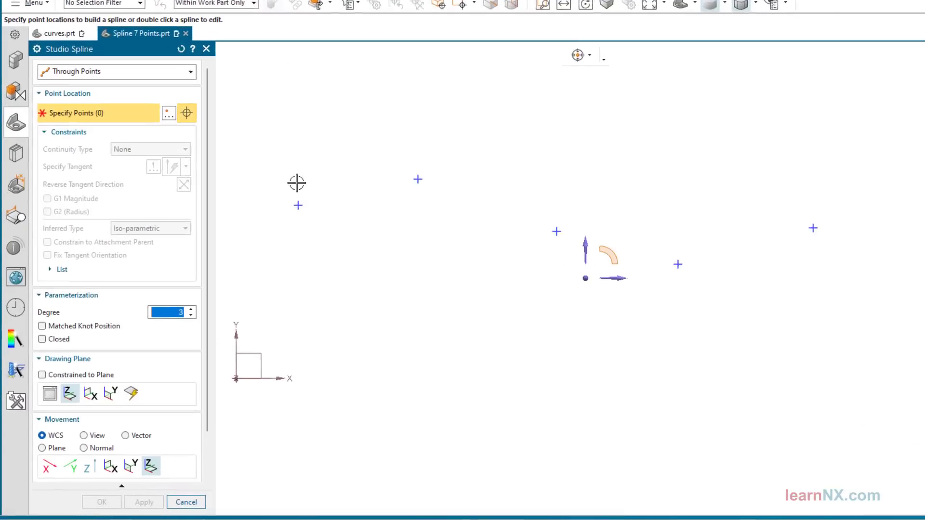
{"action": "left_click", "coordinate": [298, 205]}
{"action": "left_click", "coordinate": [418, 179]}
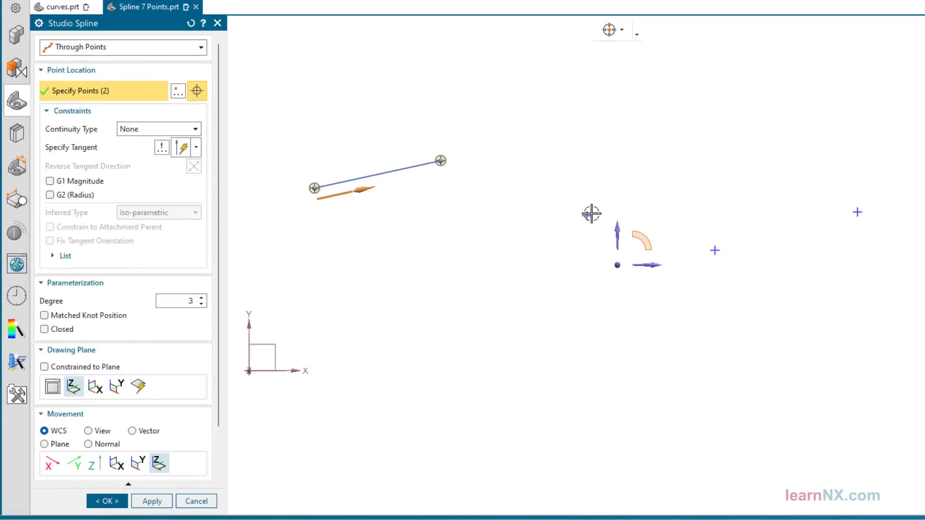
{"action": "left_click", "coordinate": [588, 214]}
{"action": "left_click", "coordinate": [715, 250]}
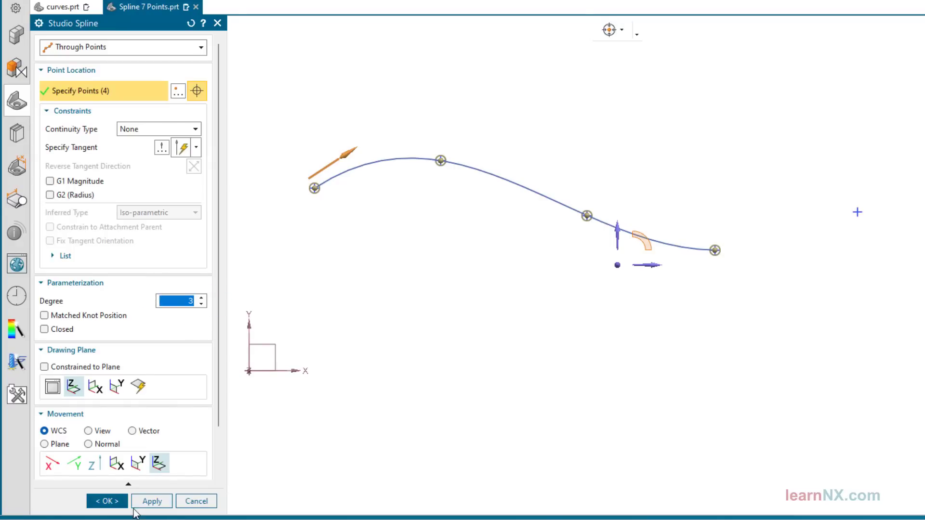
{"action": "left_click", "coordinate": [124, 503]}
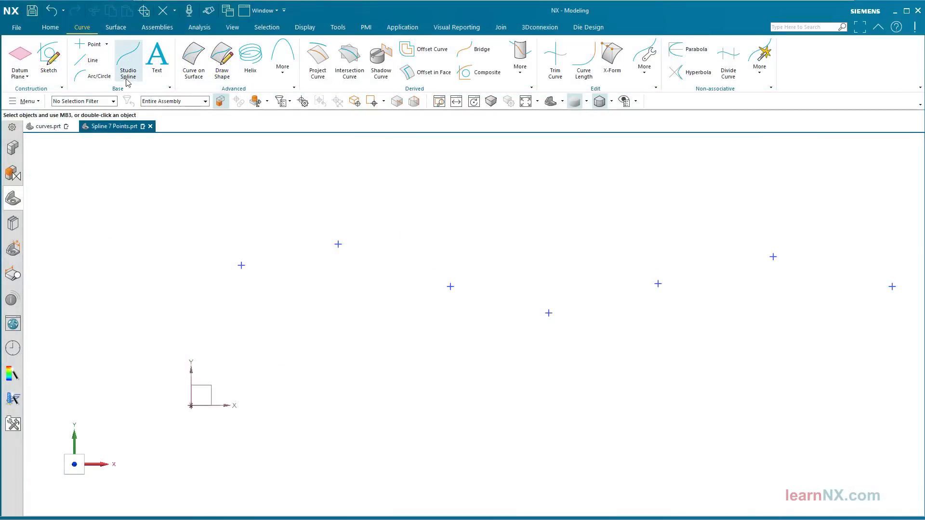
Create a degree 4 through-points Studio Spline on the first five points, working from left to right
{"action": "left_click", "coordinate": [127, 78]}
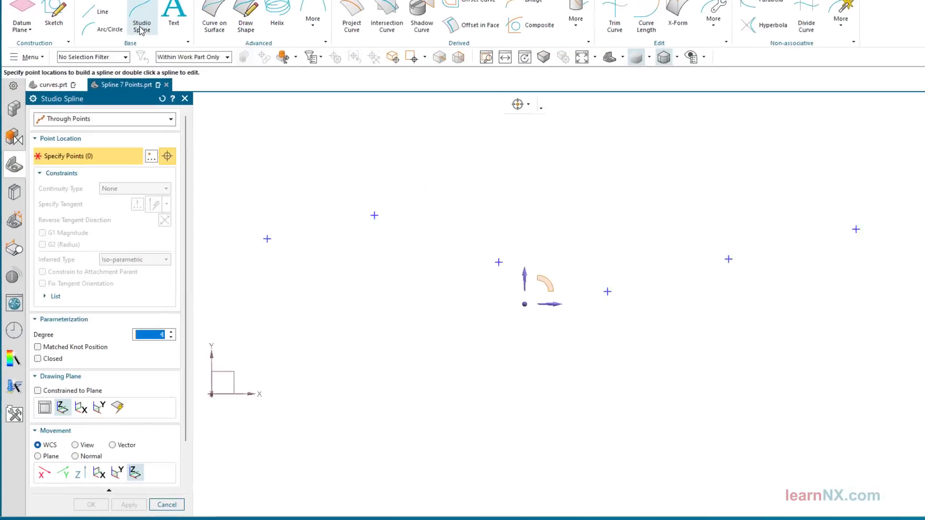
{"action": "left_click", "coordinate": [310, 196]}
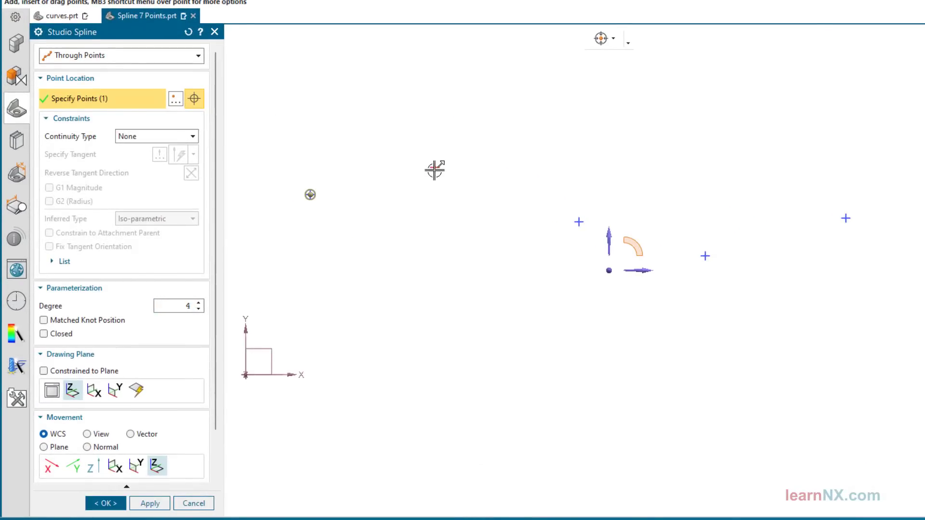
{"action": "left_click", "coordinate": [434, 168]}
{"action": "left_click", "coordinate": [578, 219]}
{"action": "left_click", "coordinate": [705, 256]}
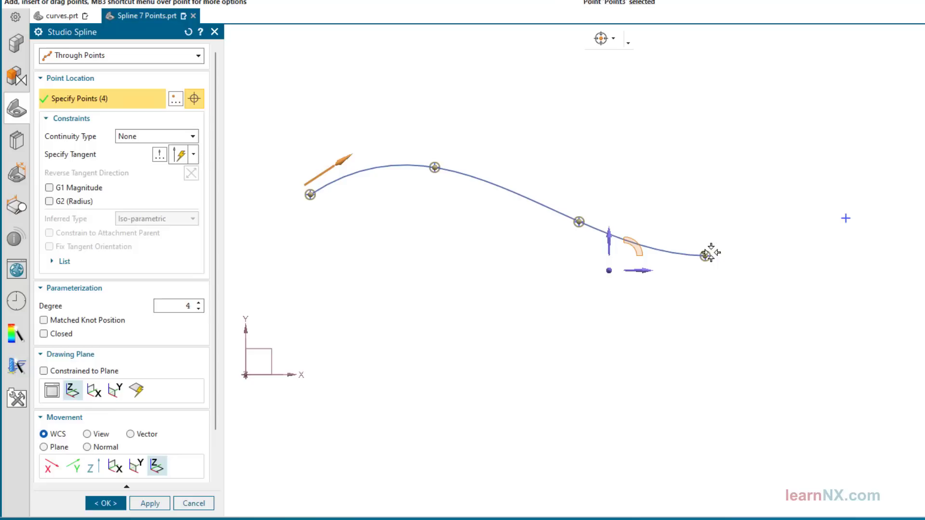
{"action": "left_click", "coordinate": [845, 218]}
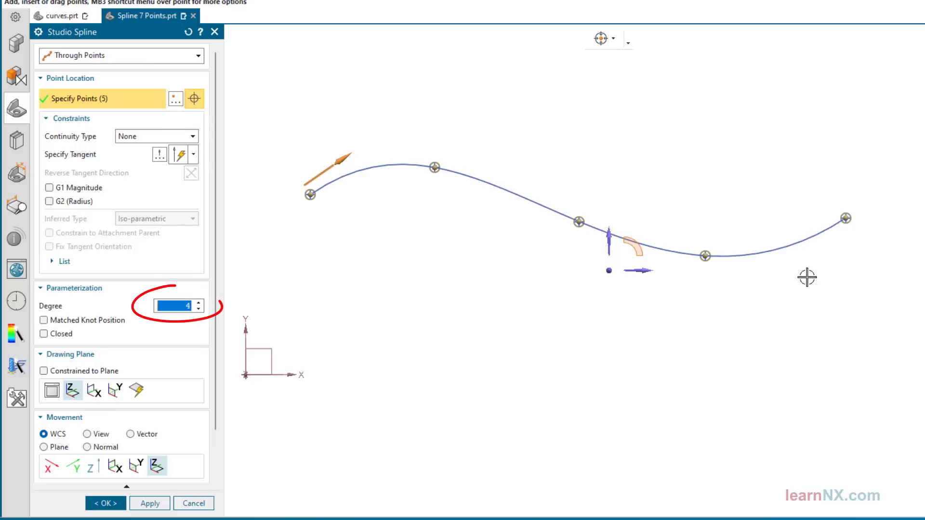
{"action": "left_click", "coordinate": [114, 503]}
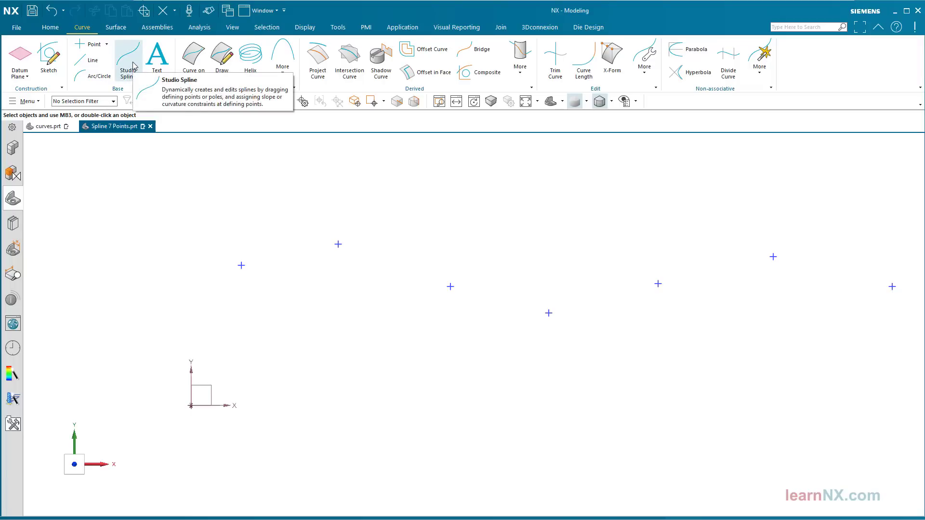
Create a degree 5 through-points Studio Spline on the first six points, working from left to right
{"action": "left_click", "coordinate": [134, 66]}
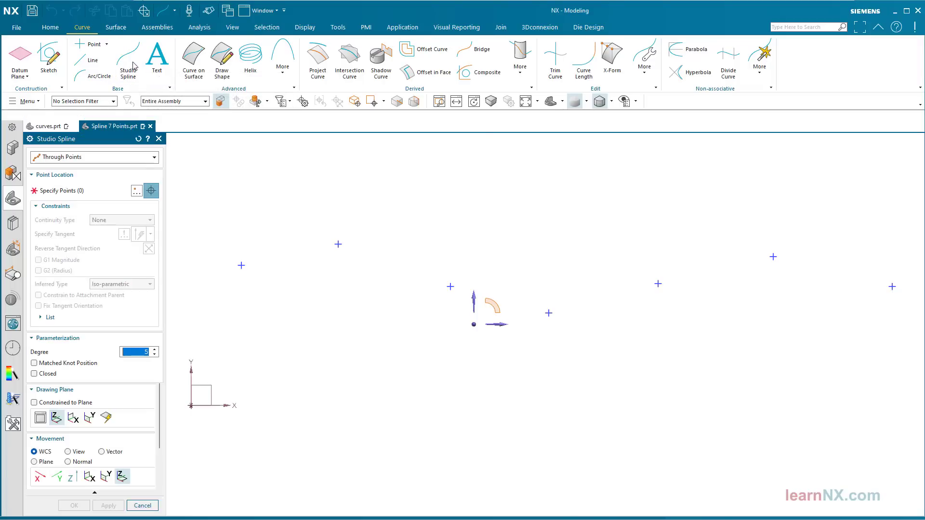
{"action": "left_click", "coordinate": [241, 266]}
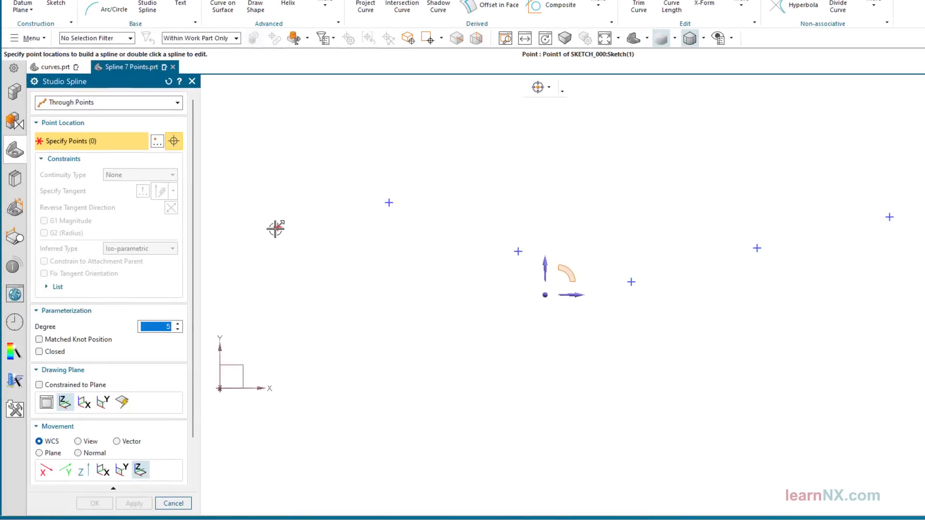
{"action": "left_click", "coordinate": [389, 202]}
{"action": "left_click", "coordinate": [518, 251]}
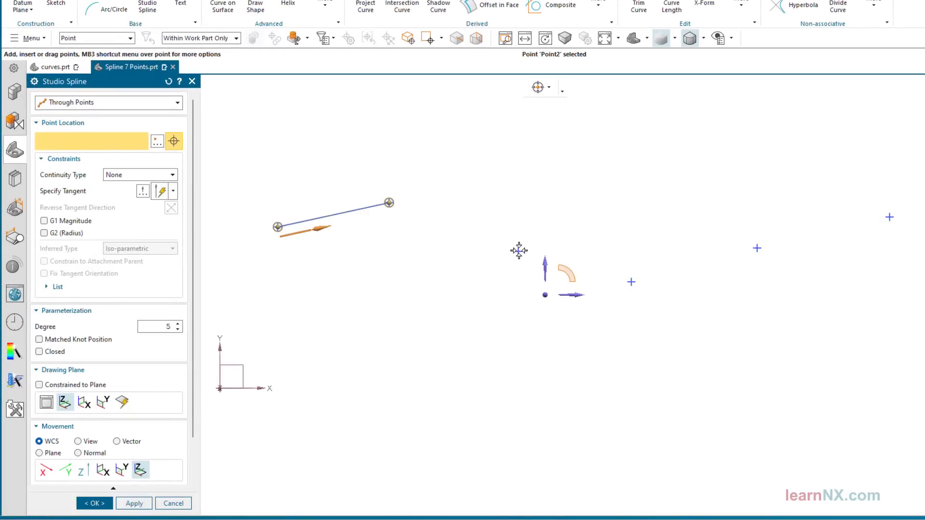
{"action": "left_click", "coordinate": [631, 282]}
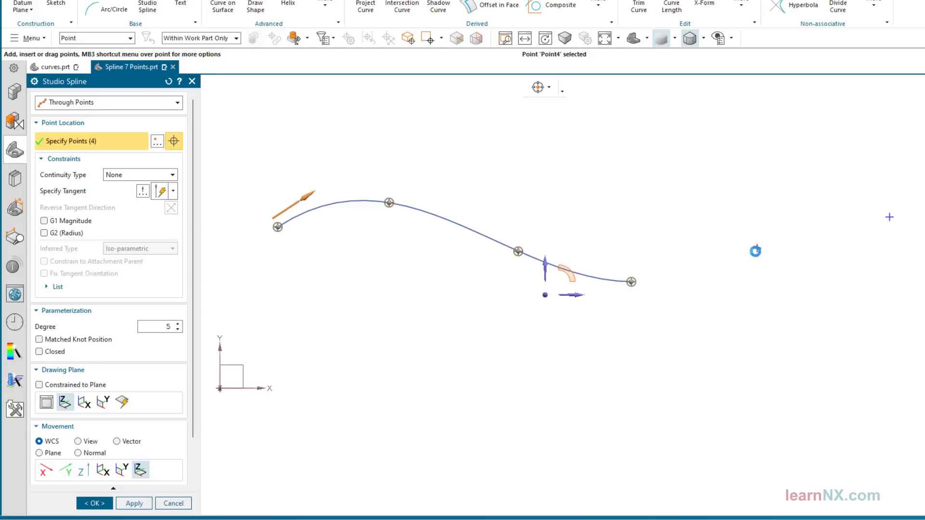
{"action": "left_click", "coordinate": [757, 248]}
{"action": "left_click", "coordinate": [889, 217]}
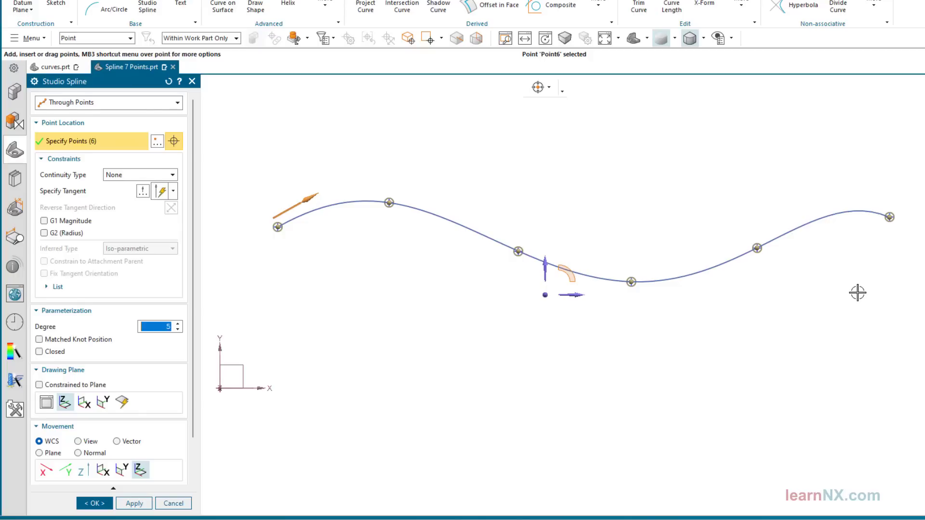
{"action": "left_click", "coordinate": [101, 503]}
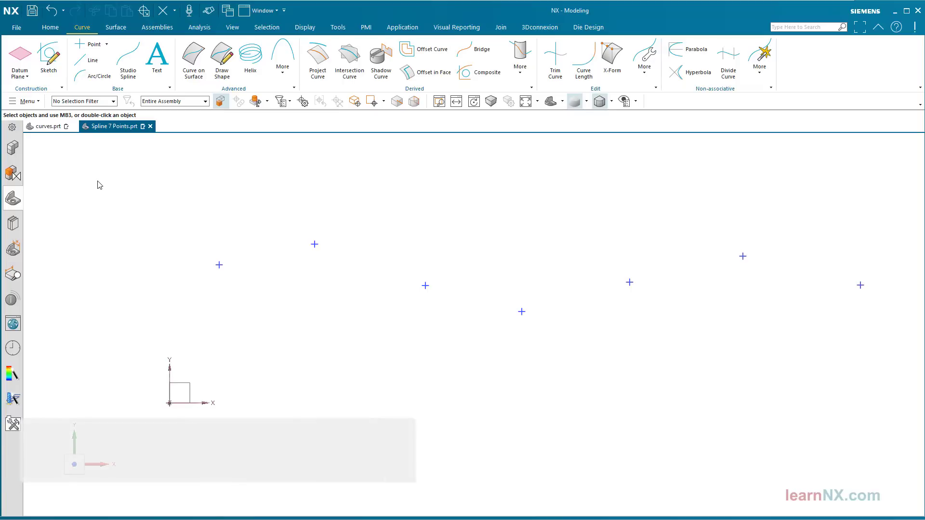
Create a through-points Studio Spline with degree 6 on all seven points, working from left to right
{"action": "left_click", "coordinate": [128, 61]}
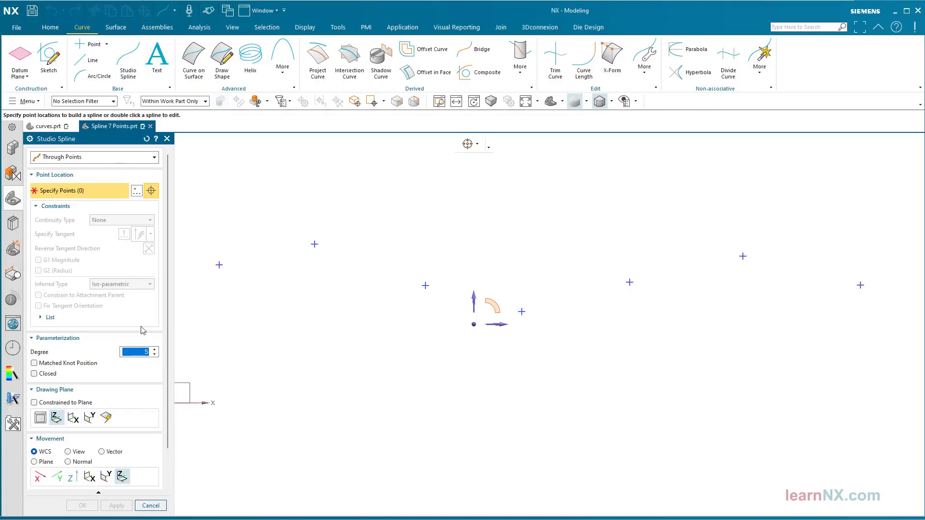
{"action": "left_click", "coordinate": [154, 350]}
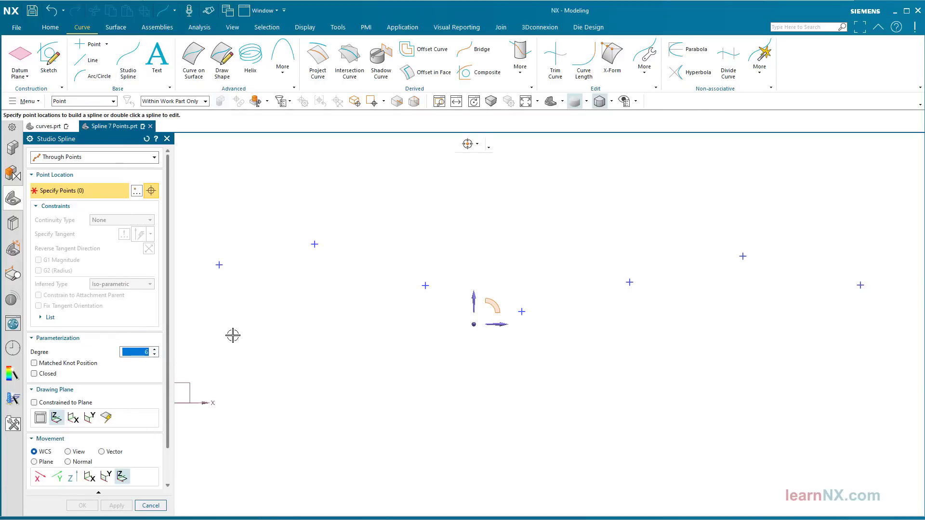
{"action": "left_click", "coordinate": [220, 265]}
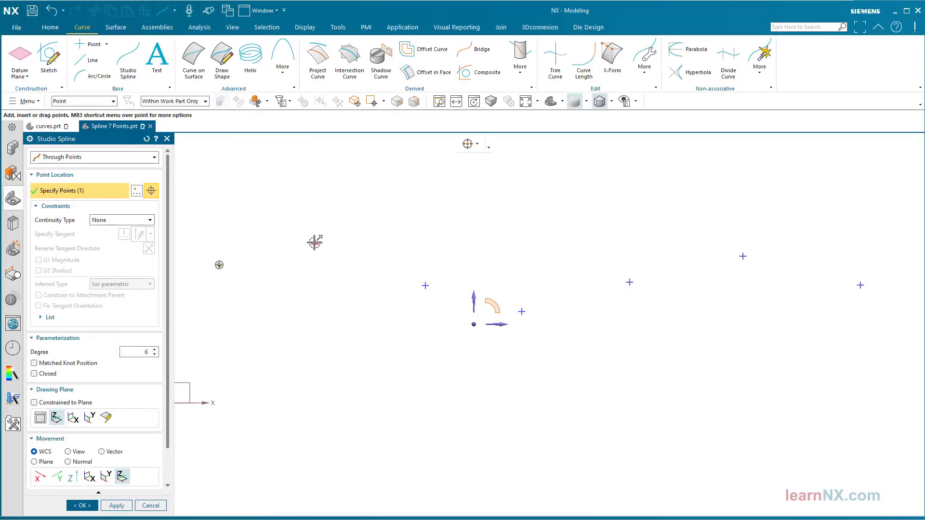
{"action": "left_click", "coordinate": [315, 245]}
{"action": "left_click", "coordinate": [426, 286]}
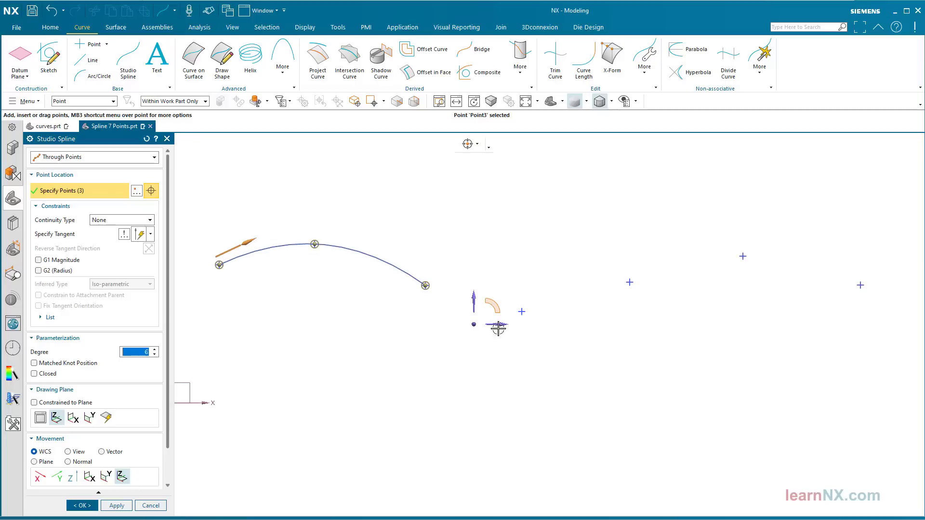
{"action": "left_click", "coordinate": [522, 312]}
{"action": "left_click", "coordinate": [629, 282]}
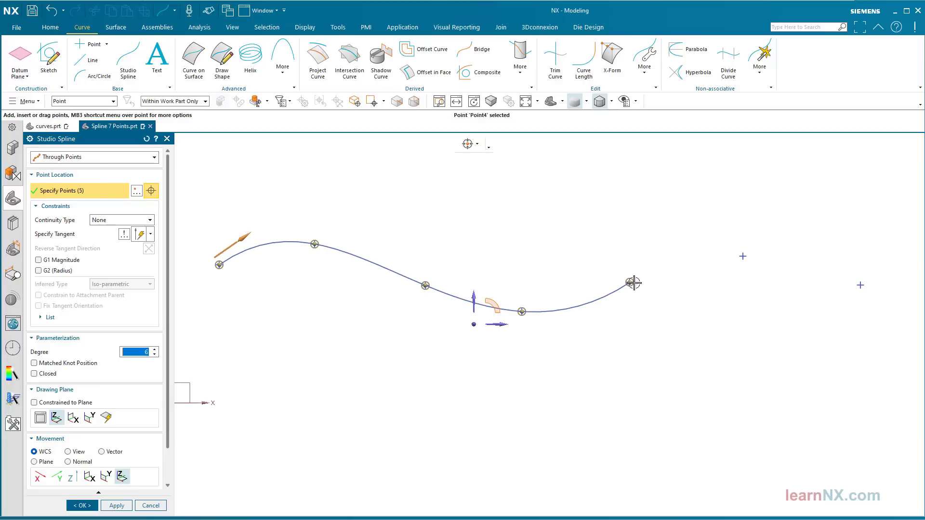
{"action": "left_click", "coordinate": [745, 257]}
{"action": "left_click", "coordinate": [860, 285]}
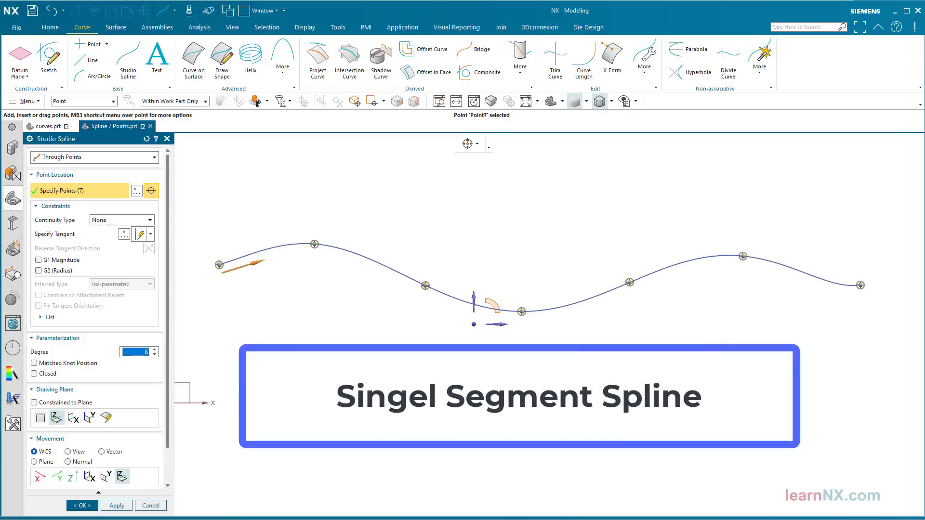
{"action": "left_click", "coordinate": [83, 506]}
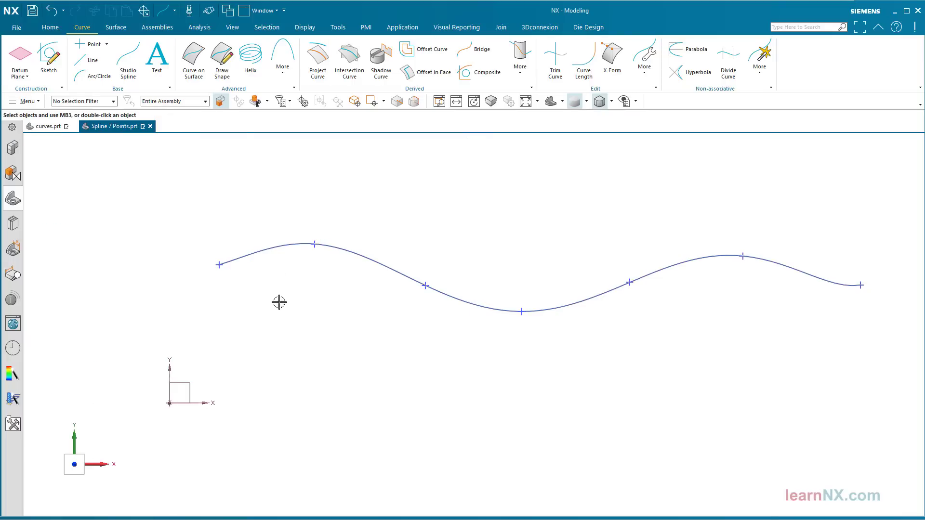
Add a curvature comb to the seven-point spline with Curve Analysis
{"action": "left_click", "coordinate": [198, 29]}
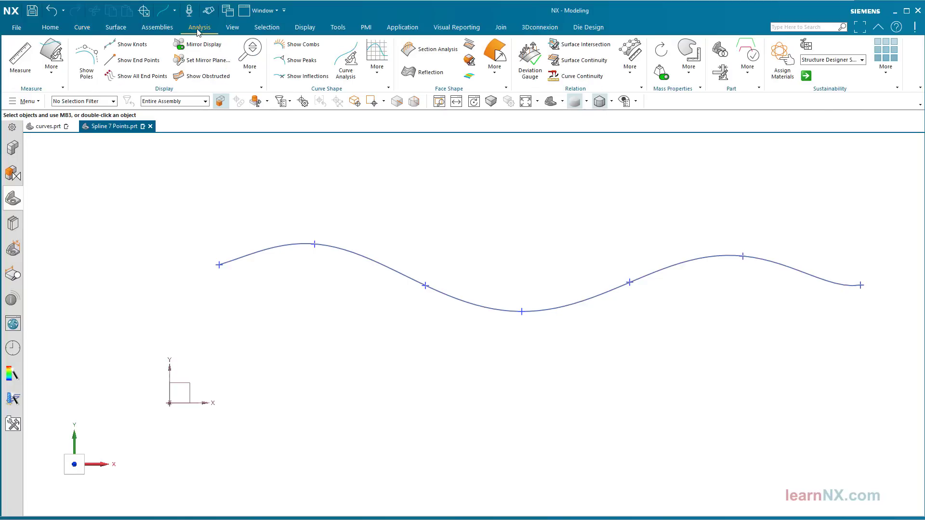
{"action": "left_click", "coordinate": [348, 62]}
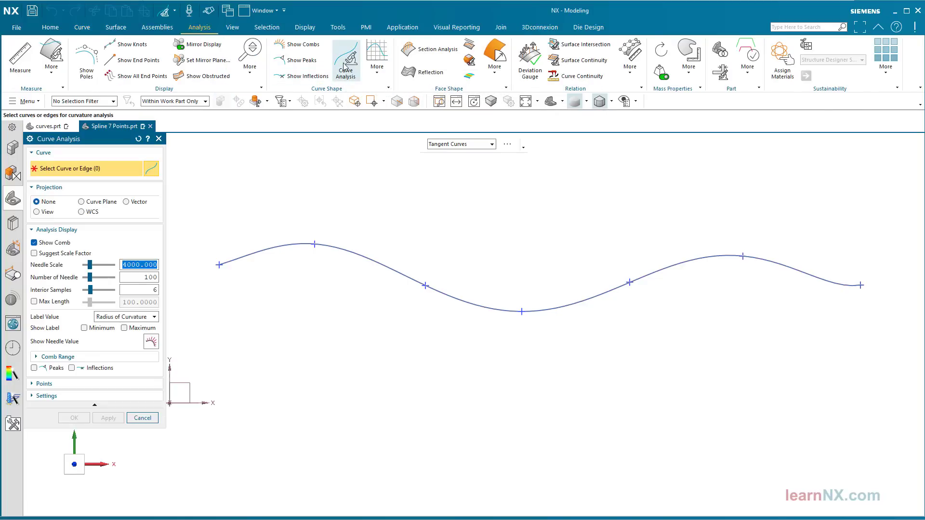
{"action": "left_click", "coordinate": [268, 246]}
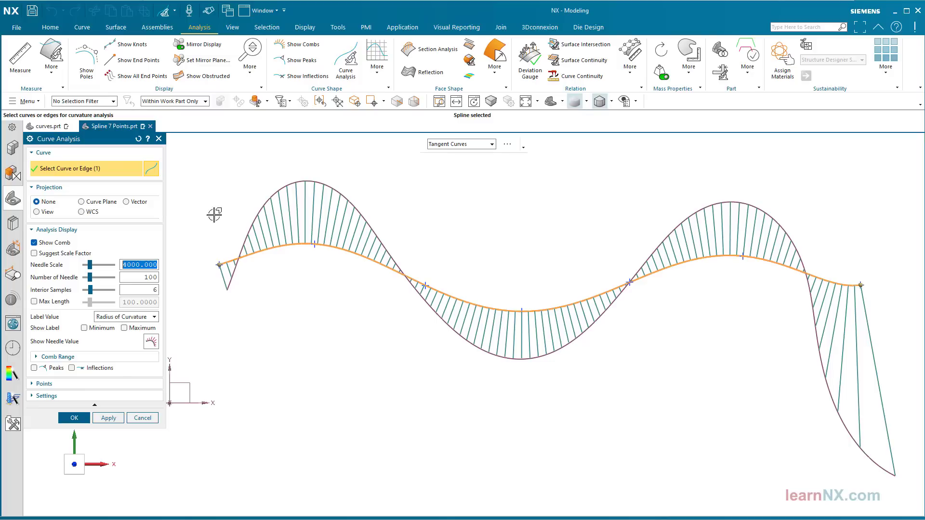
{"action": "left_click", "coordinate": [74, 418]}
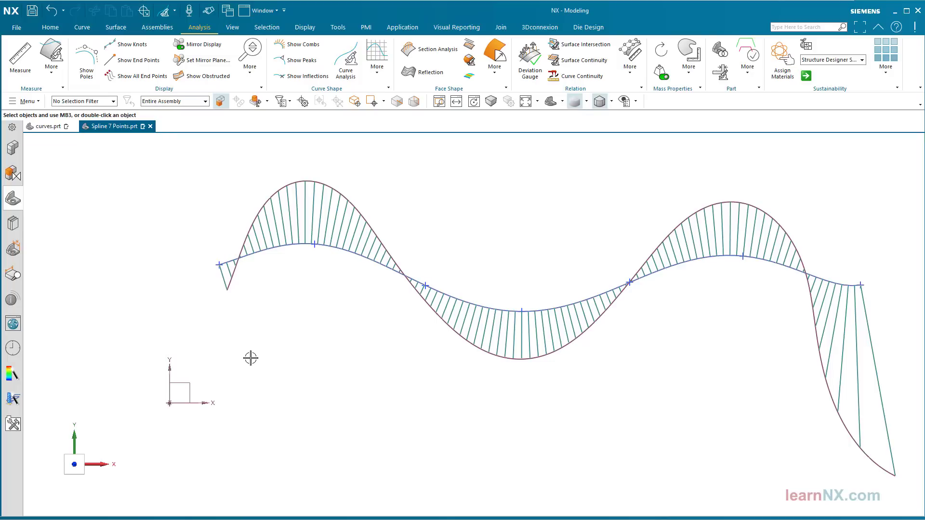
Edit the seven-point spline and set its degree to 5
{"action": "double_click", "coordinate": [259, 251]}
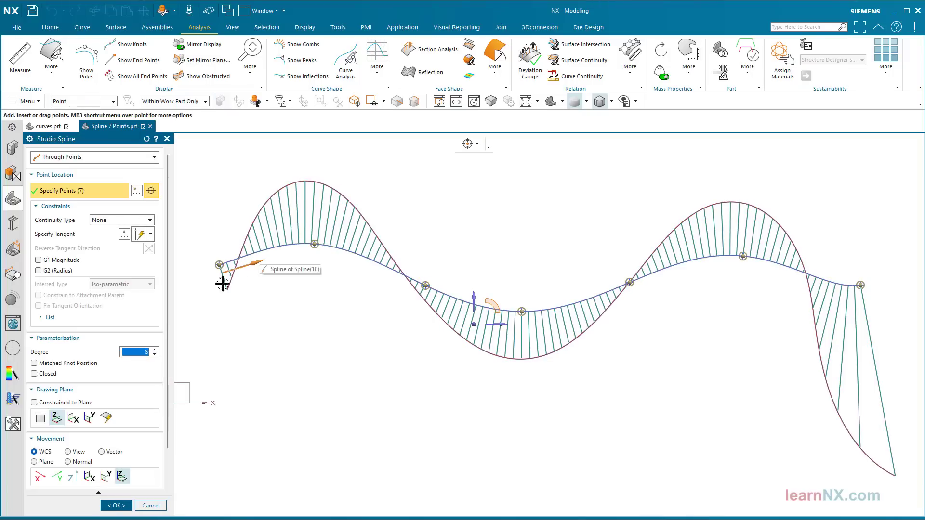
{"action": "left_click", "coordinate": [155, 355]}
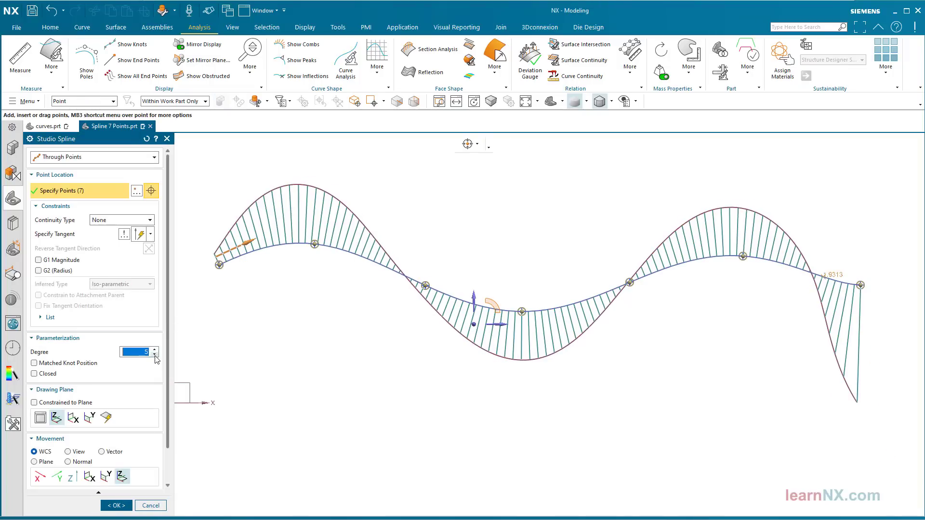
{"action": "left_click", "coordinate": [112, 506]}
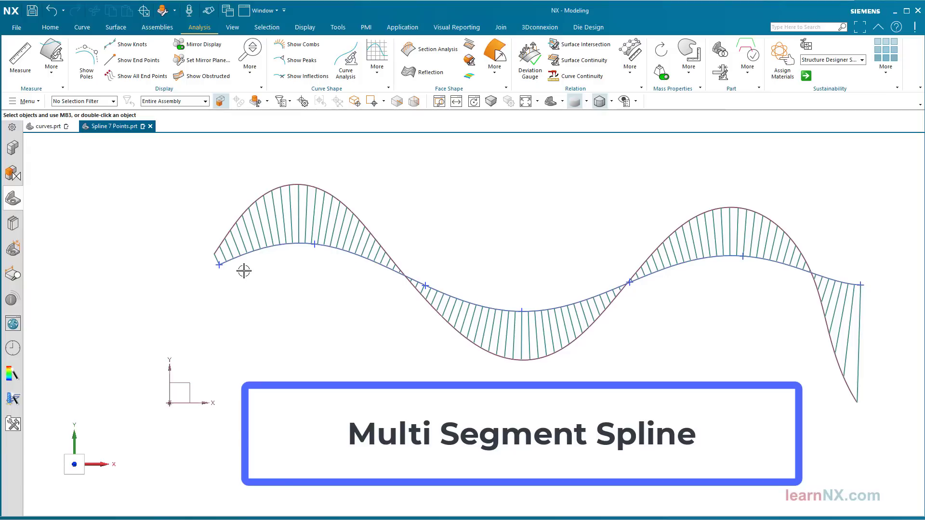
Show the knots of the degree 5 seven-point spline
{"action": "left_click", "coordinate": [240, 256]}
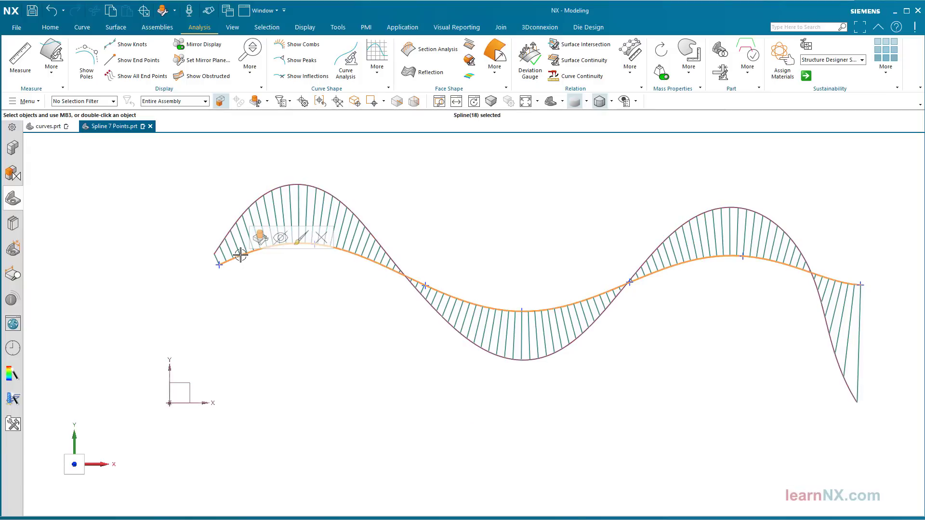
{"action": "left_click", "coordinate": [138, 46]}
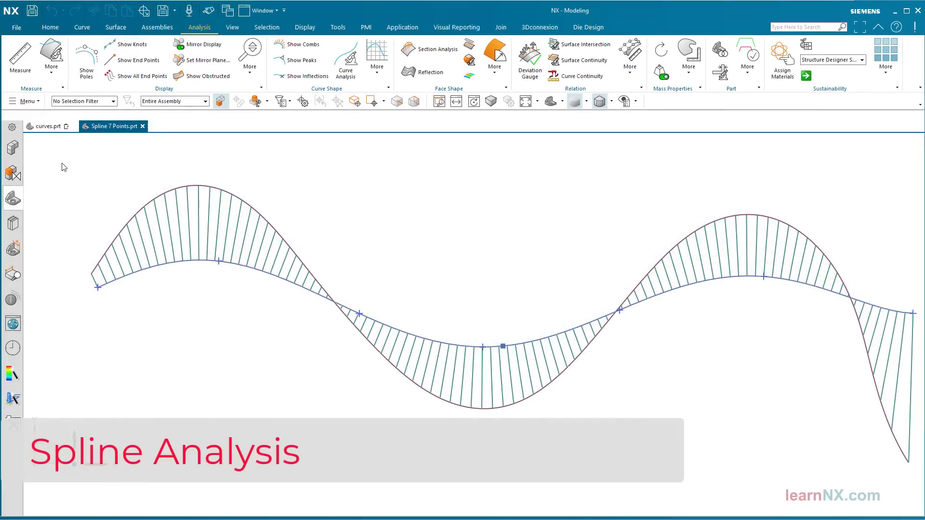
Run Spline Analysis on the degree 5 seven-point spline with knot points, poles and short output, and clear the temporary display
{"action": "left_click", "coordinate": [29, 101]}
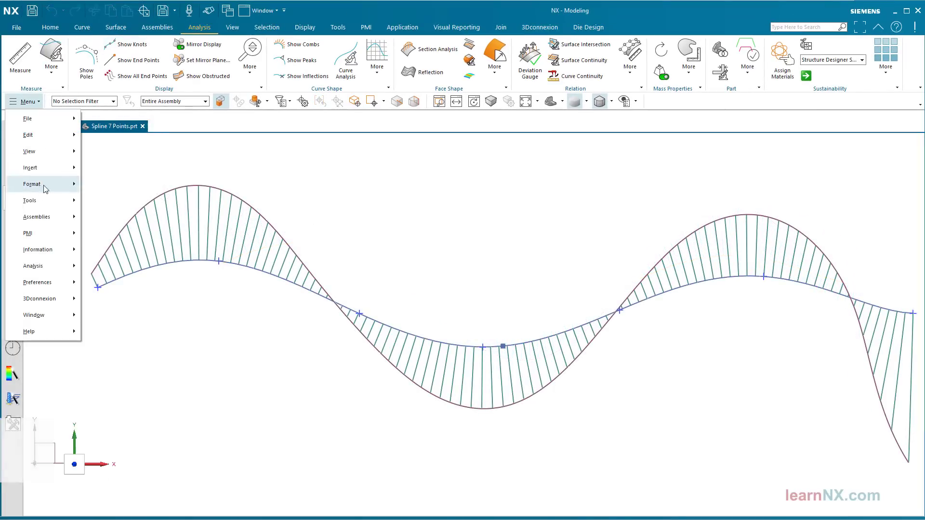
{"action": "mouse_move", "coordinate": [55, 251]}
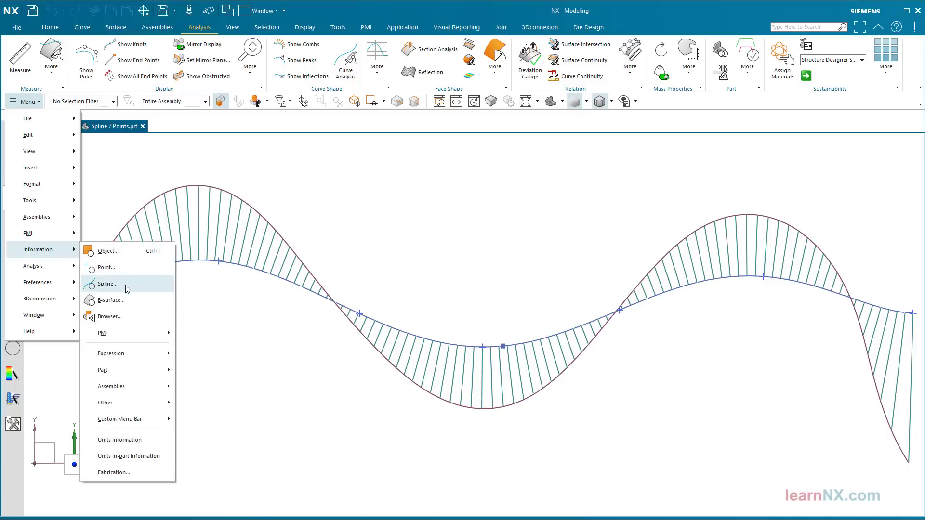
{"action": "left_click", "coordinate": [108, 284]}
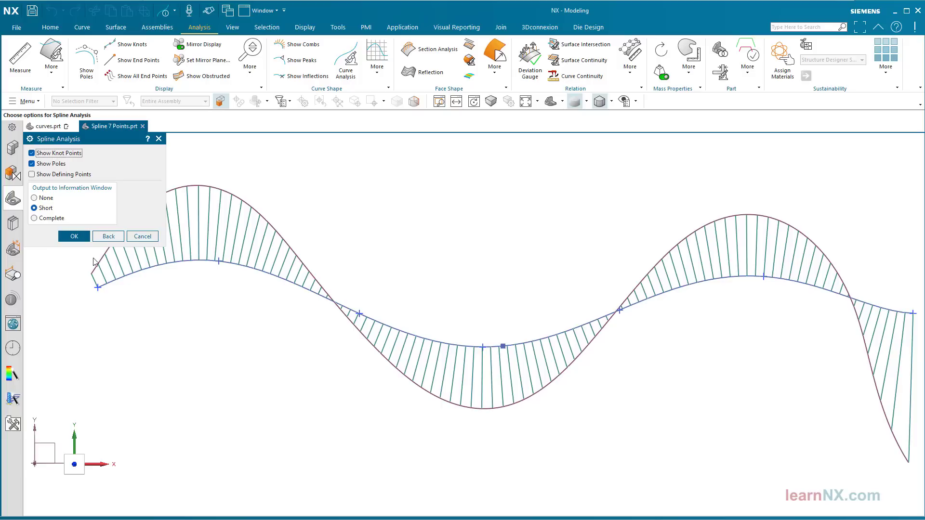
{"action": "left_click", "coordinate": [74, 236]}
{"action": "left_click", "coordinate": [114, 281]}
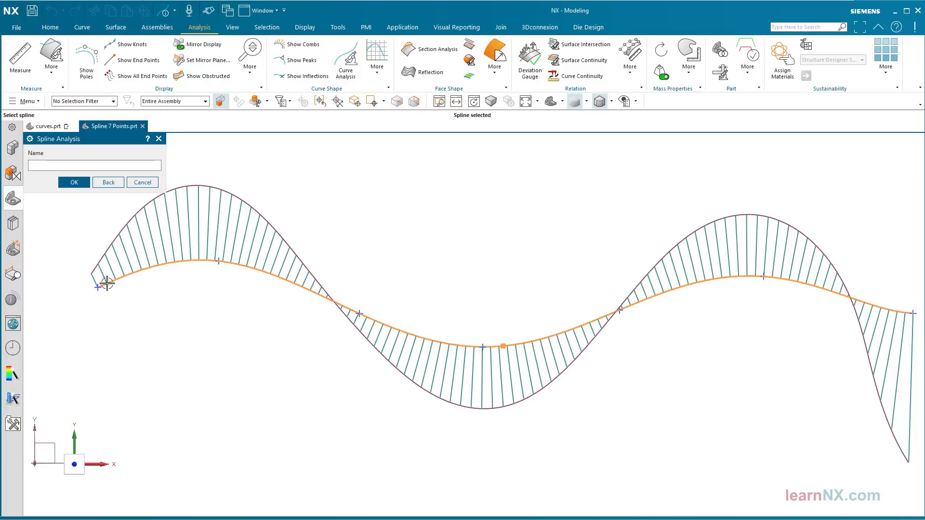
{"action": "key", "text": "ctrl+i"}
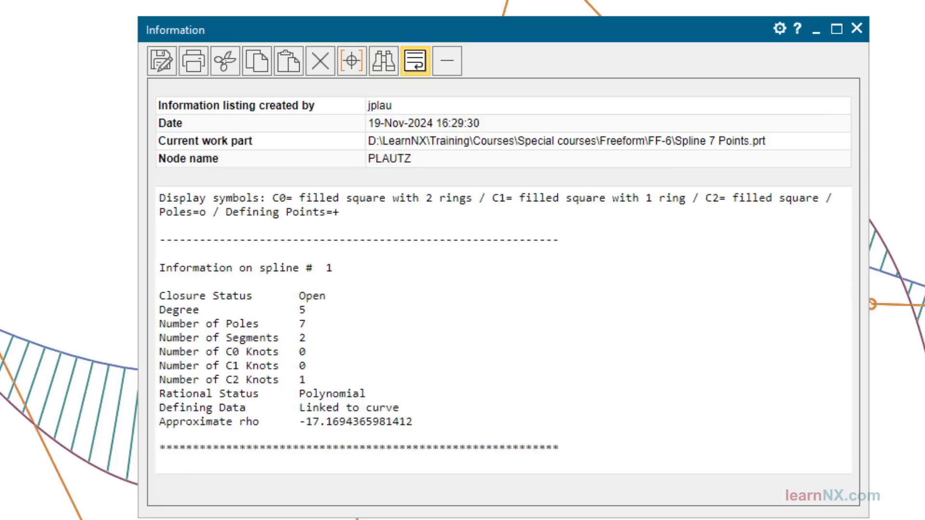
{"action": "left_click", "coordinate": [859, 27]}
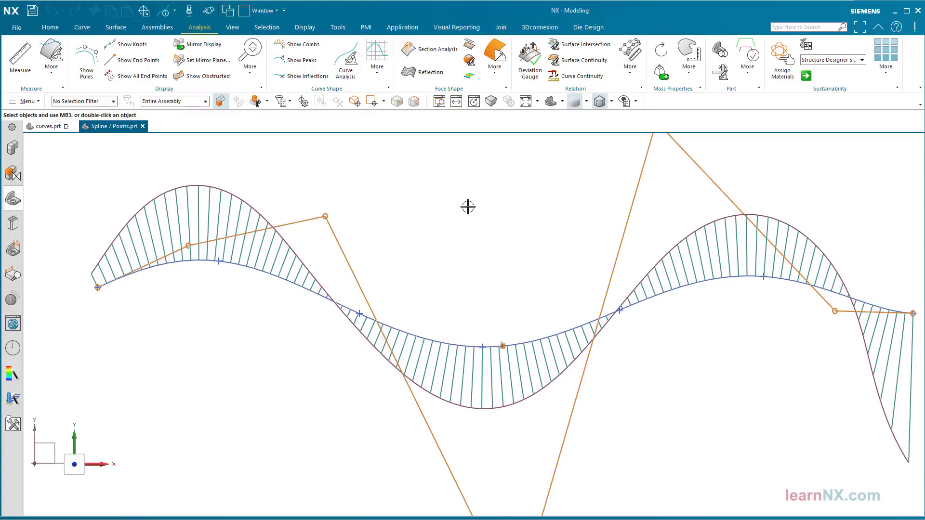
{"action": "key", "text": "F5"}
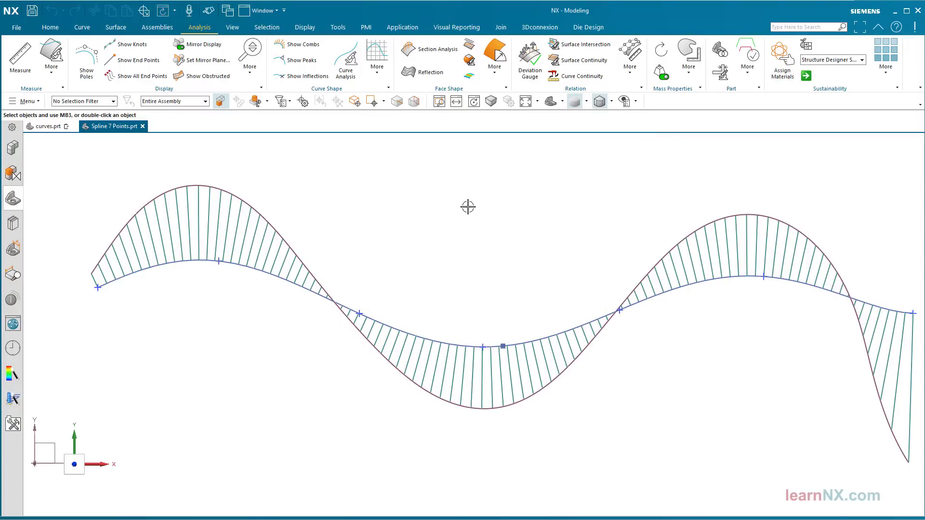
Edit the seven-point spline and set its degree to 4
{"action": "double_click", "coordinate": [121, 275]}
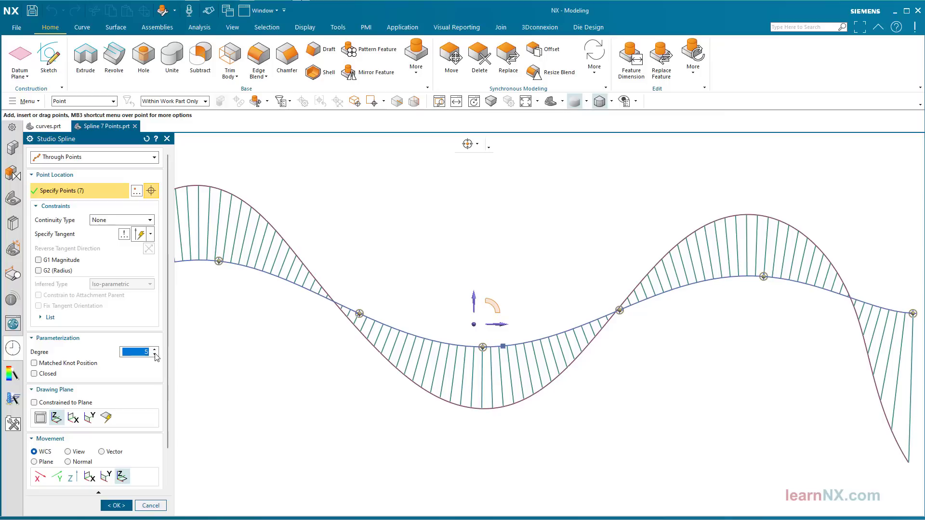
{"action": "left_click", "coordinate": [154, 355]}
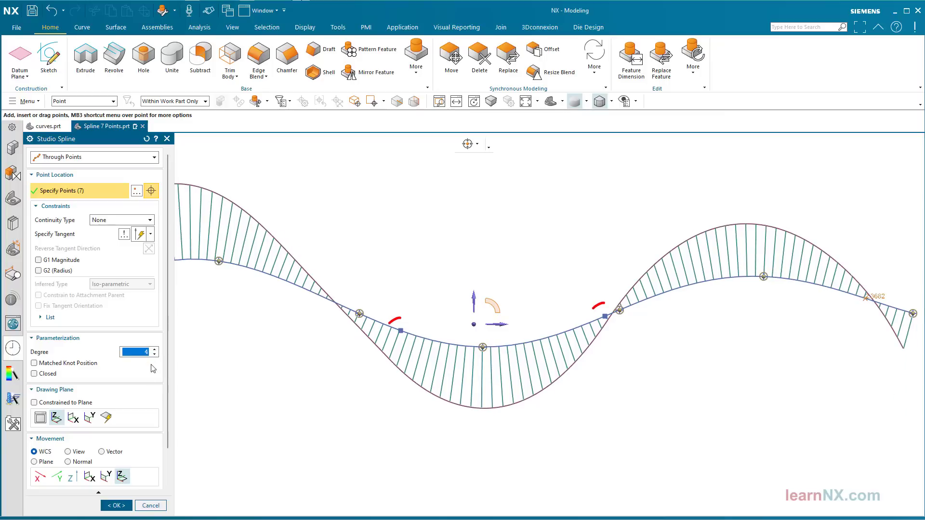
{"action": "left_click", "coordinate": [114, 506]}
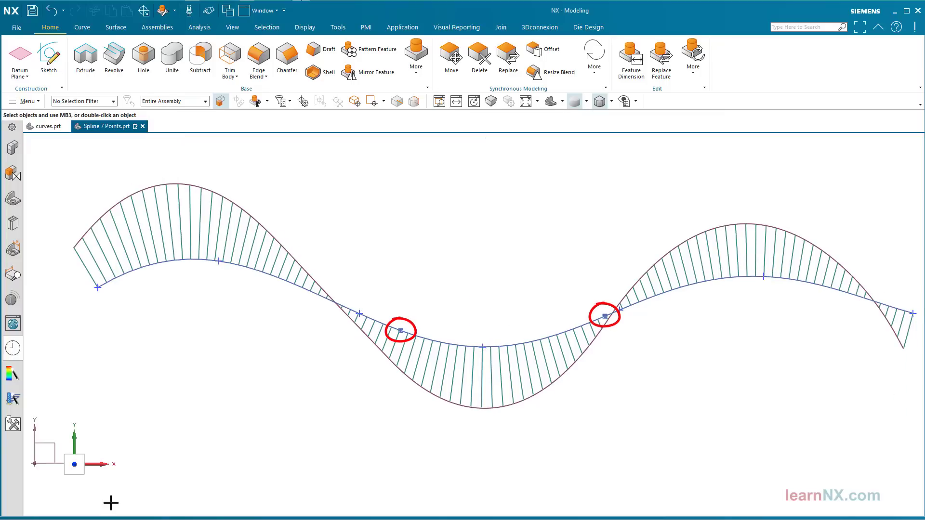
Output the short spline information for the degree 4 spline, close the listing and clear the displayed poles
{"action": "left_click", "coordinate": [28, 103]}
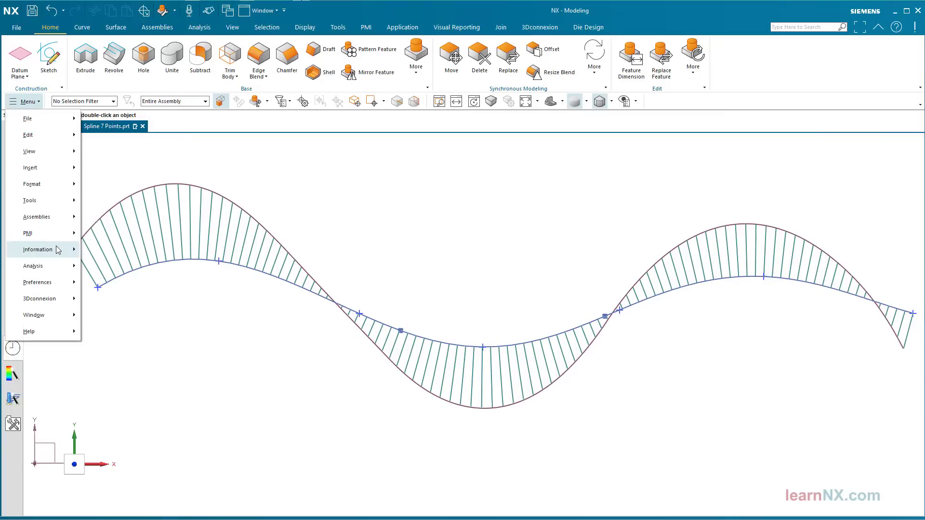
{"action": "mouse_move", "coordinate": [57, 251]}
{"action": "left_click", "coordinate": [135, 292]}
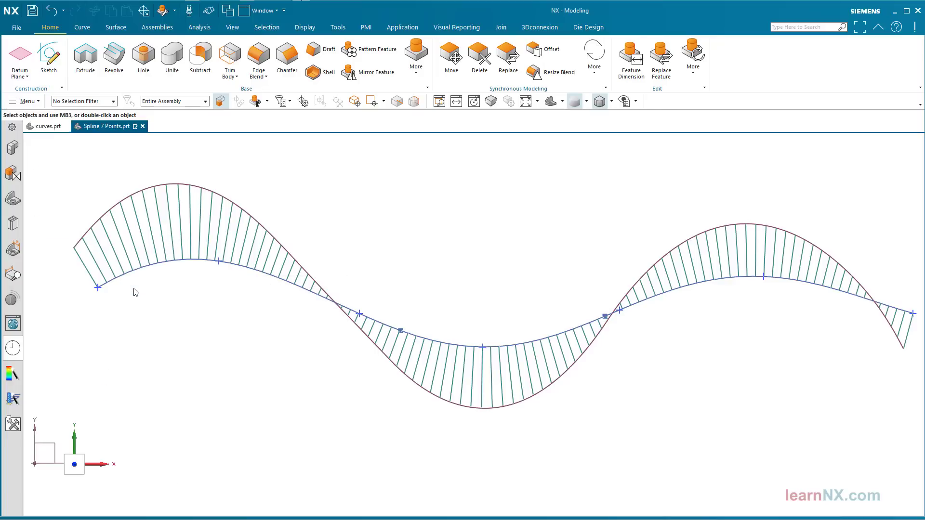
{"action": "left_click", "coordinate": [75, 240]}
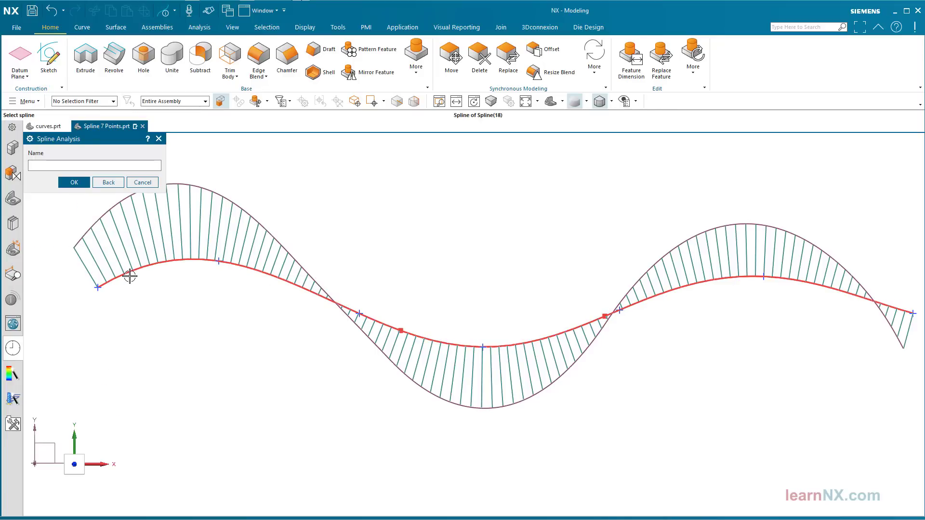
{"action": "left_click", "coordinate": [128, 276]}
{"action": "left_click", "coordinate": [75, 183]}
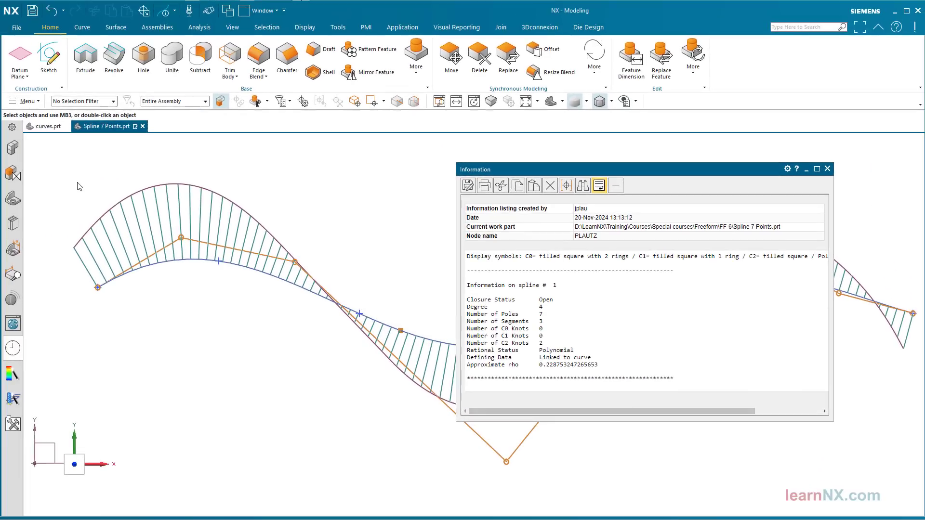
{"action": "left_click", "coordinate": [828, 169]}
{"action": "key", "text": "Escape"}
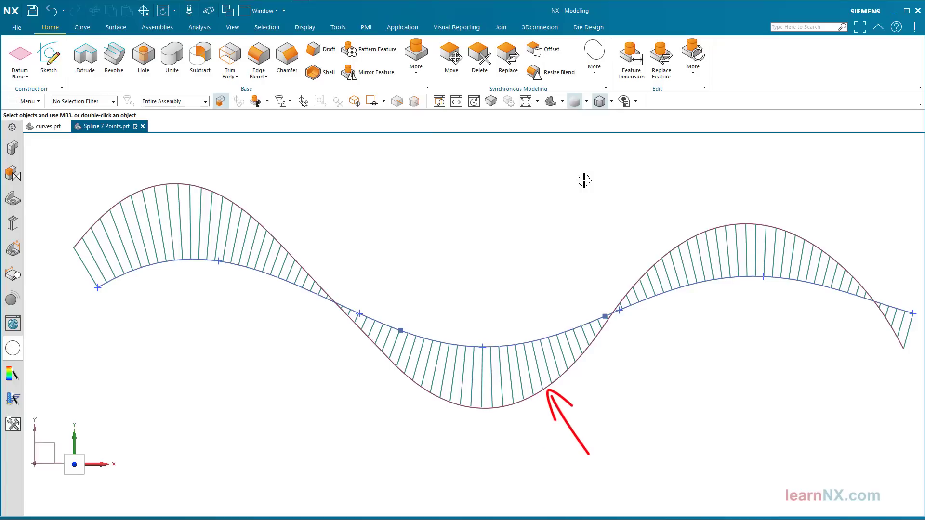
Set the seven-point spline's degree to 3 and output its short spline information
{"action": "double_click", "coordinate": [144, 267]}
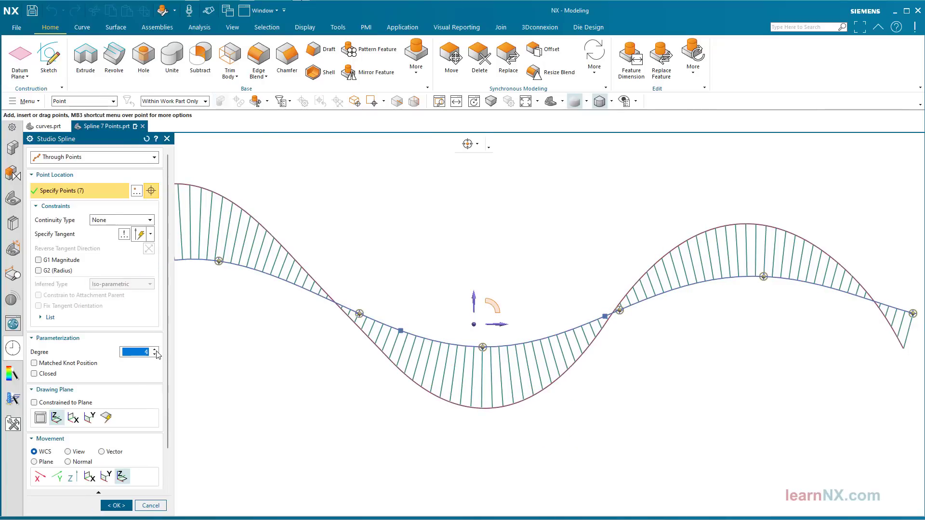
{"action": "left_click", "coordinate": [155, 355]}
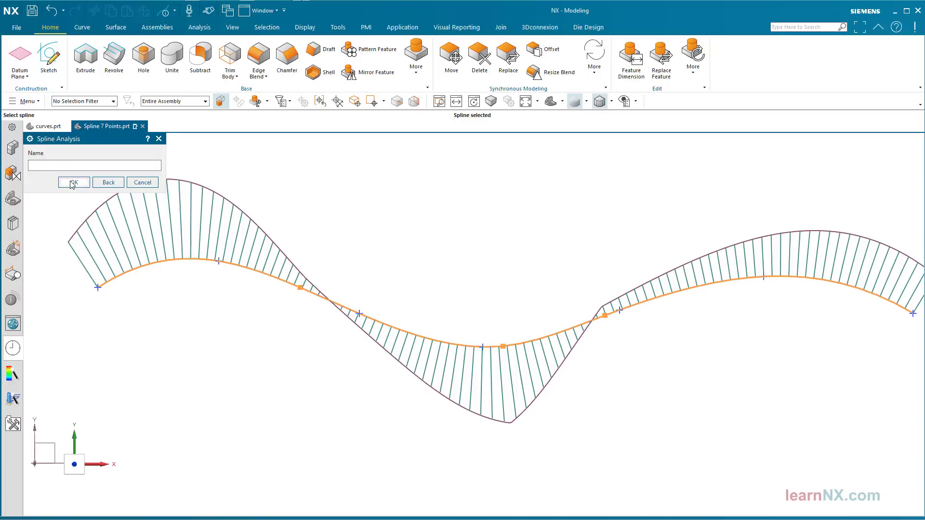
{"action": "left_click", "coordinate": [72, 184]}
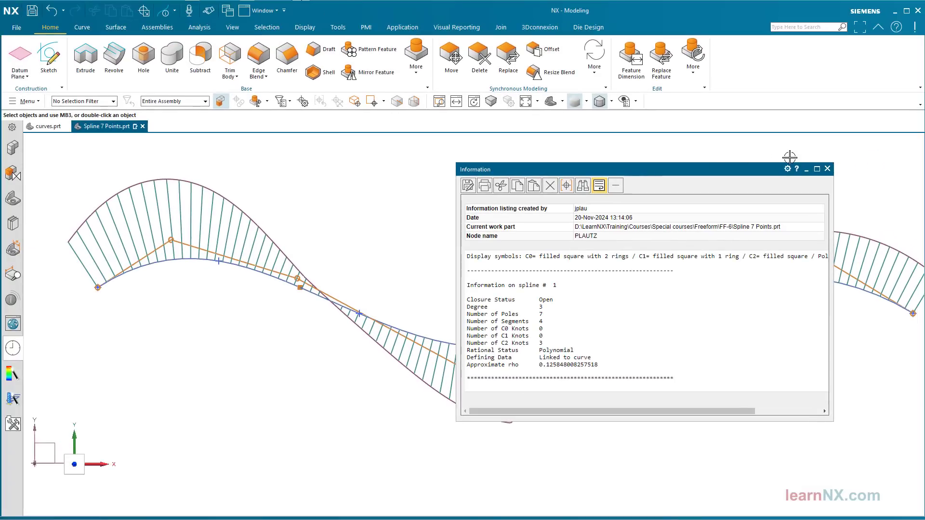
{"action": "left_click", "coordinate": [827, 168]}
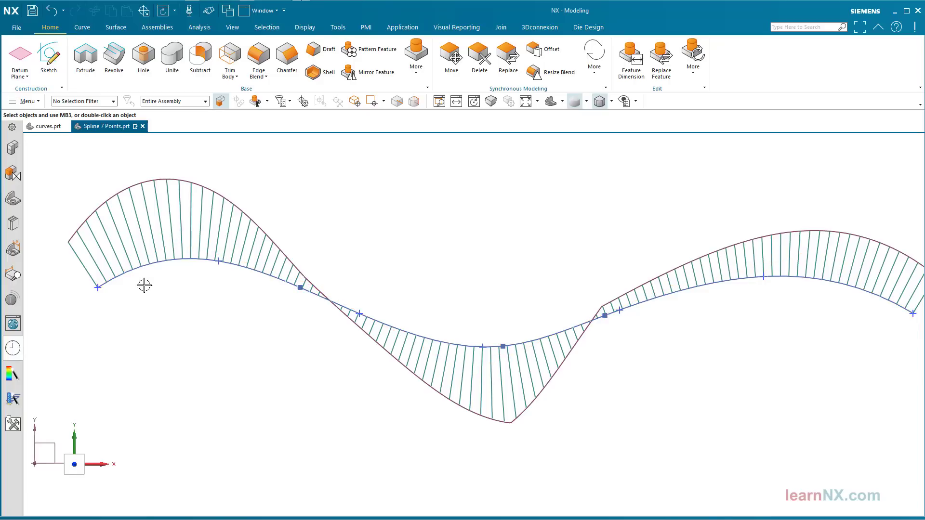
Edit the seven-point spline and set its degree to 2
{"action": "double_click", "coordinate": [133, 269]}
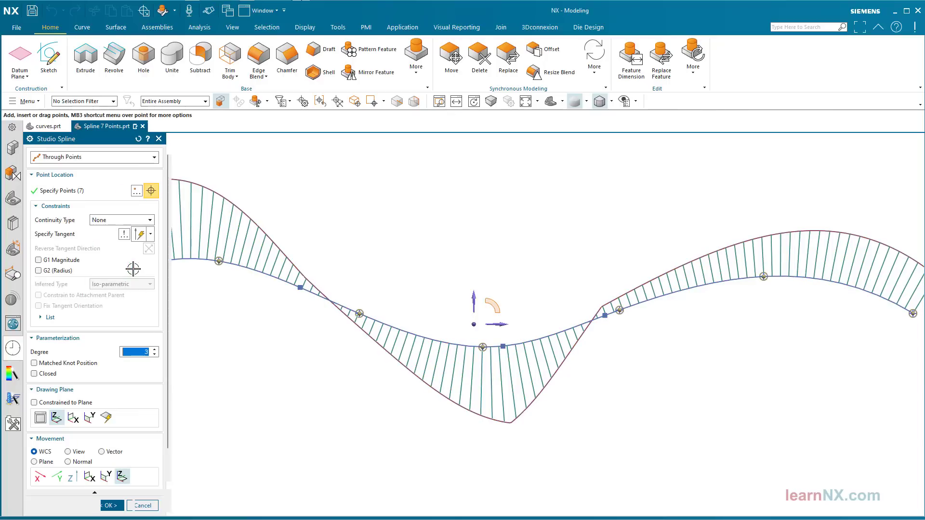
{"action": "left_click", "coordinate": [155, 355]}
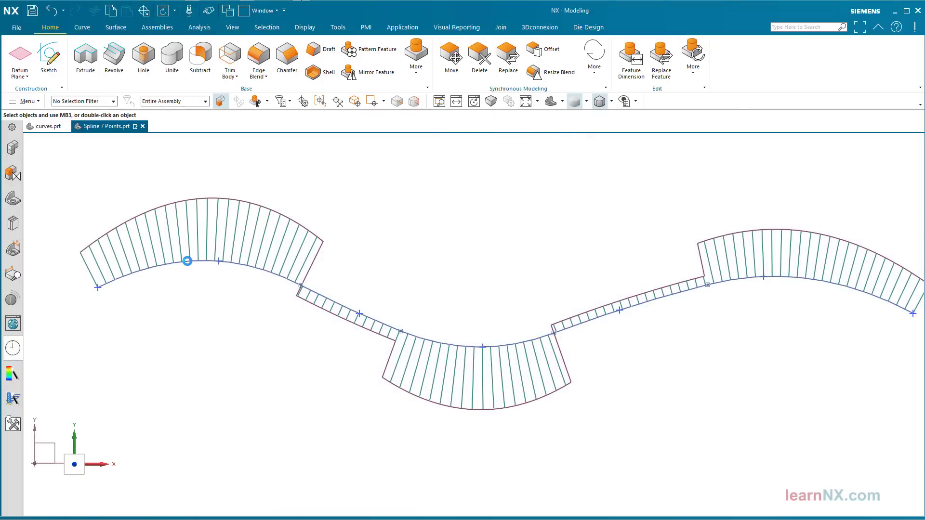
Set the seven-point spline's degree to 1 and output its short spline information
{"action": "double_click", "coordinate": [187, 261]}
{"action": "left_click", "coordinate": [155, 355]}
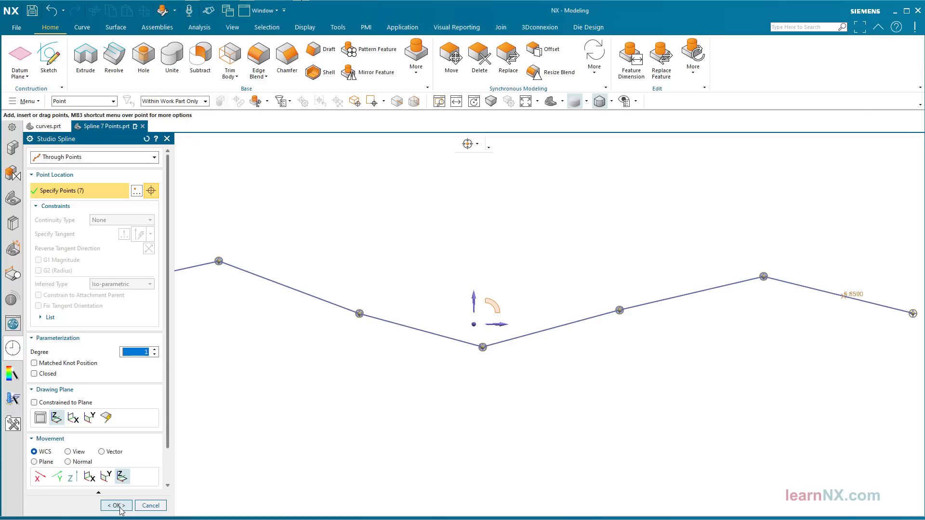
{"action": "left_click", "coordinate": [120, 507]}
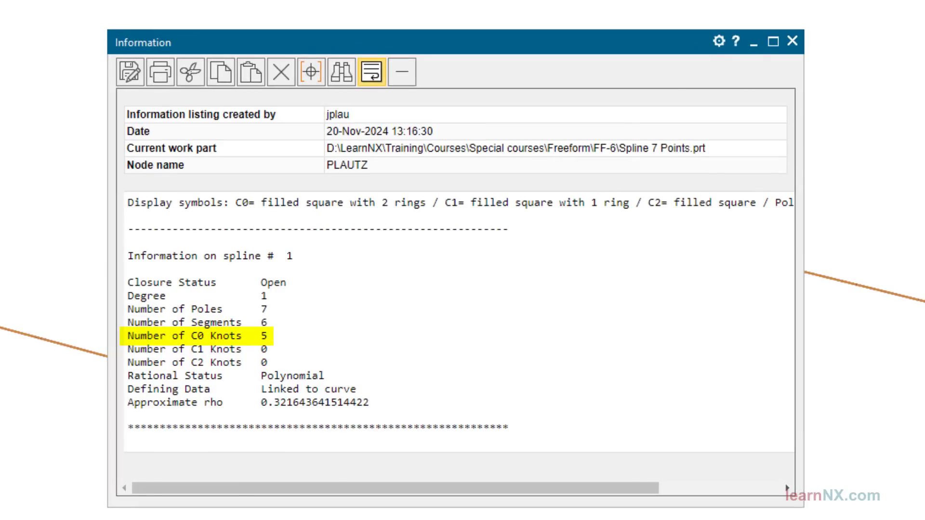
{"action": "left_click", "coordinate": [793, 41]}
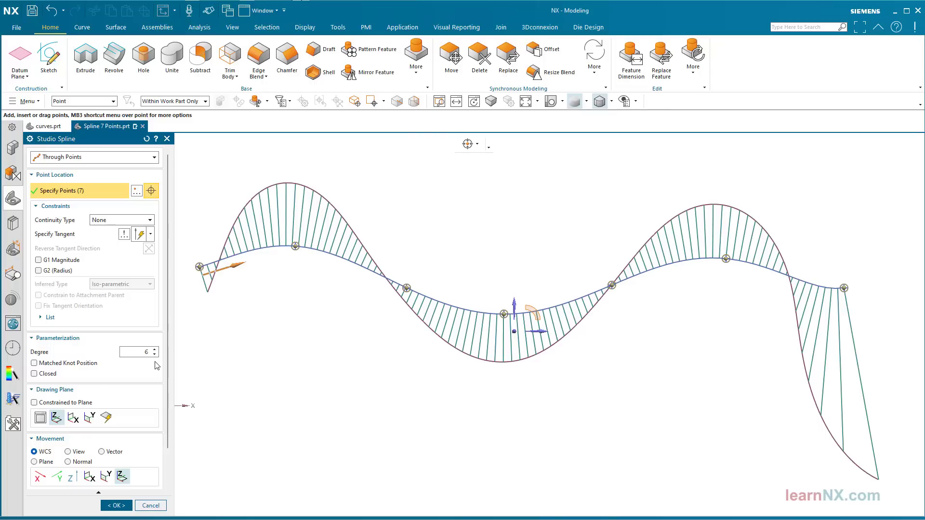
Lower the seven-point spline's degree from 6 one level at a time through 5, 4, 3 and 2 to compare its curvature combs
{"action": "left_click", "coordinate": [155, 354]}
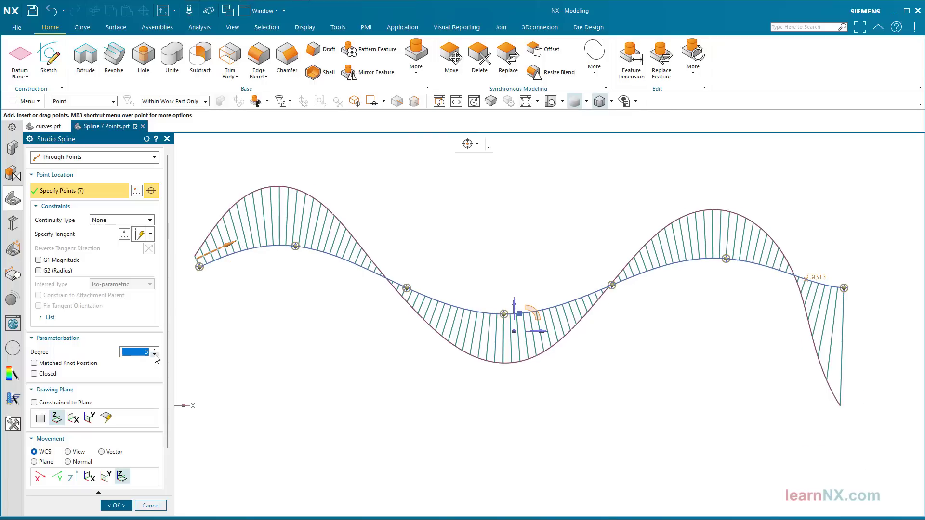
{"action": "left_click", "coordinate": [154, 355]}
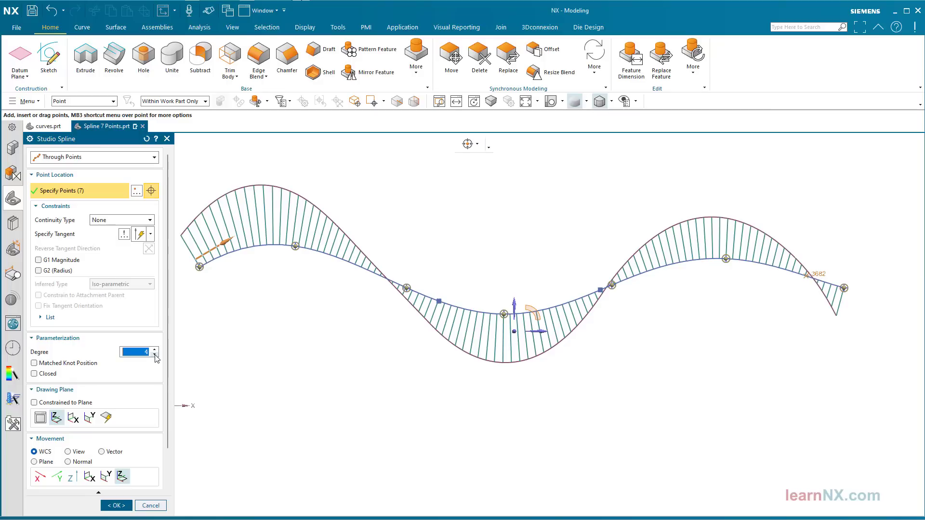
{"action": "left_click", "coordinate": [155, 355]}
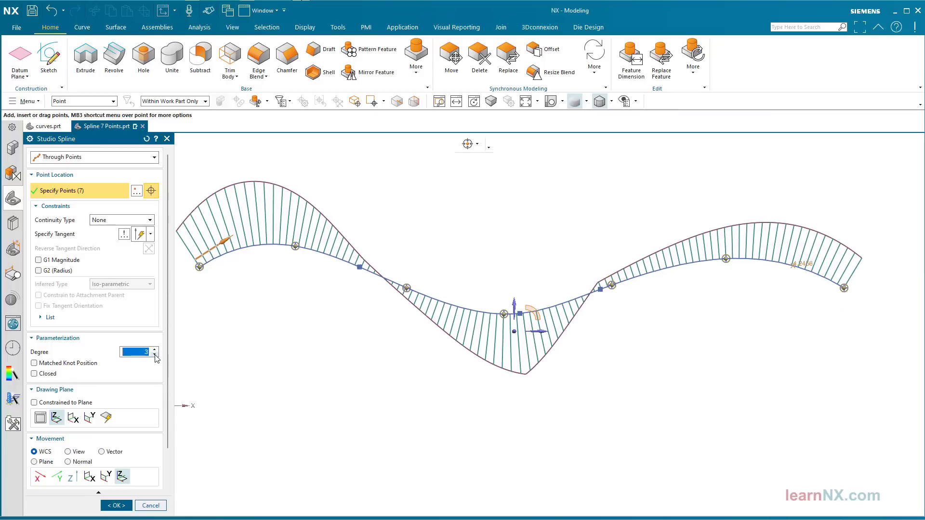
{"action": "left_click", "coordinate": [155, 355]}
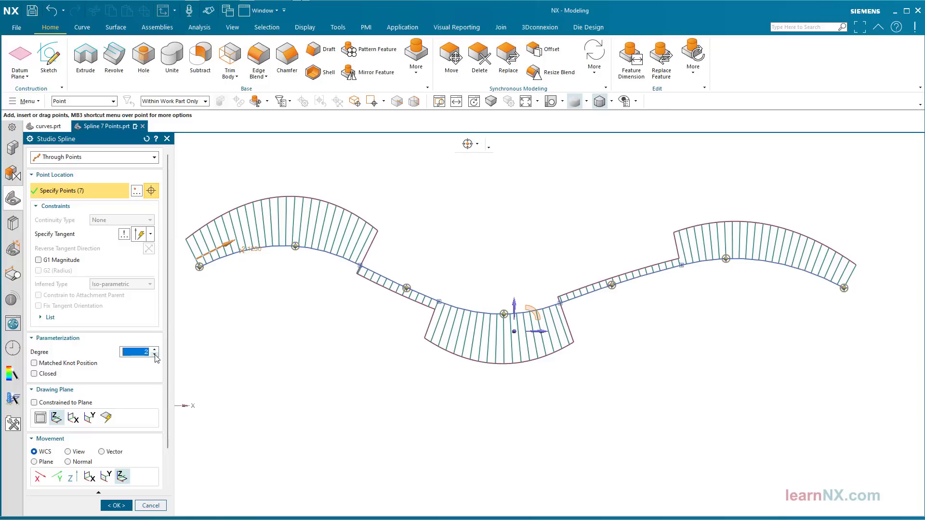
{"action": "left_click", "coordinate": [154, 355]}
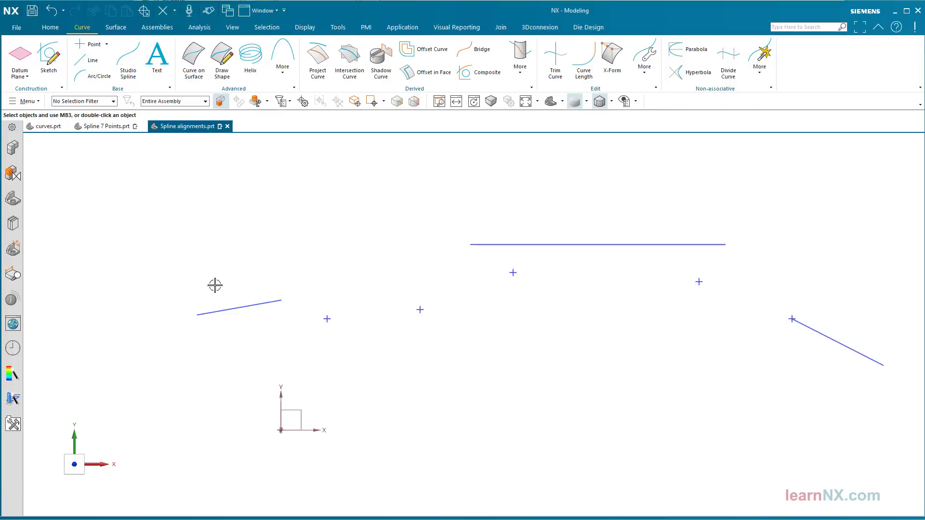
Open the sketch of points and lines in Spline alignments.prt, examine its dimensions and finish the sketch
{"action": "double_click", "coordinate": [217, 312]}
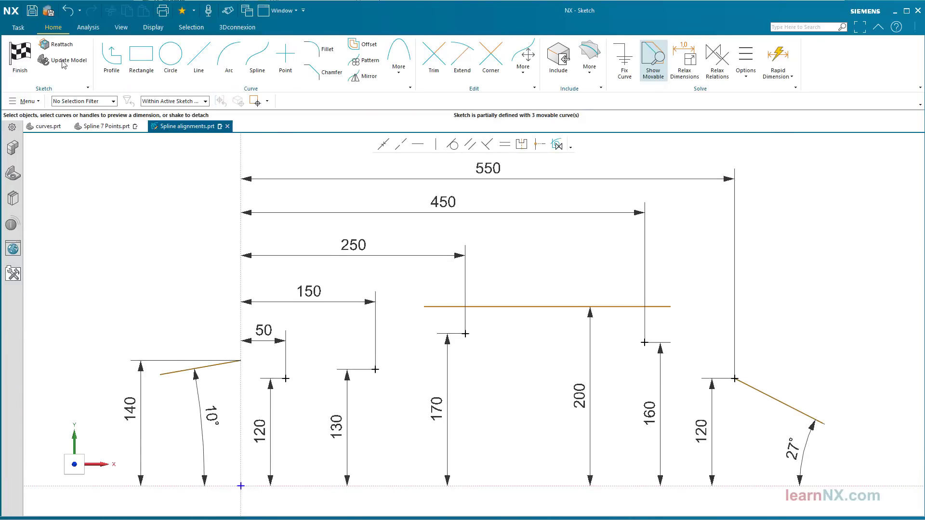
{"action": "left_click", "coordinate": [21, 49]}
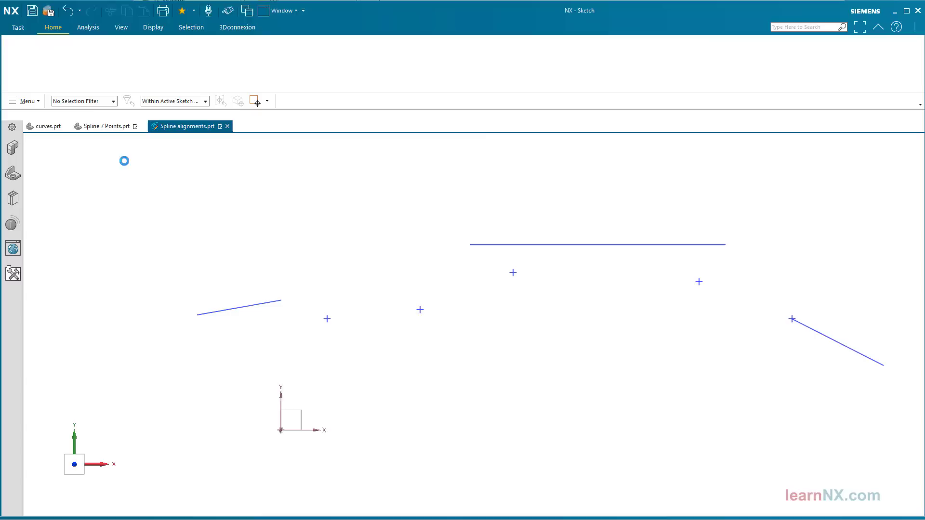
Start a degree 4 through-points Studio Spline and pass it through the five sketch points, ending at the start of the sloping line
{"action": "left_click", "coordinate": [128, 72]}
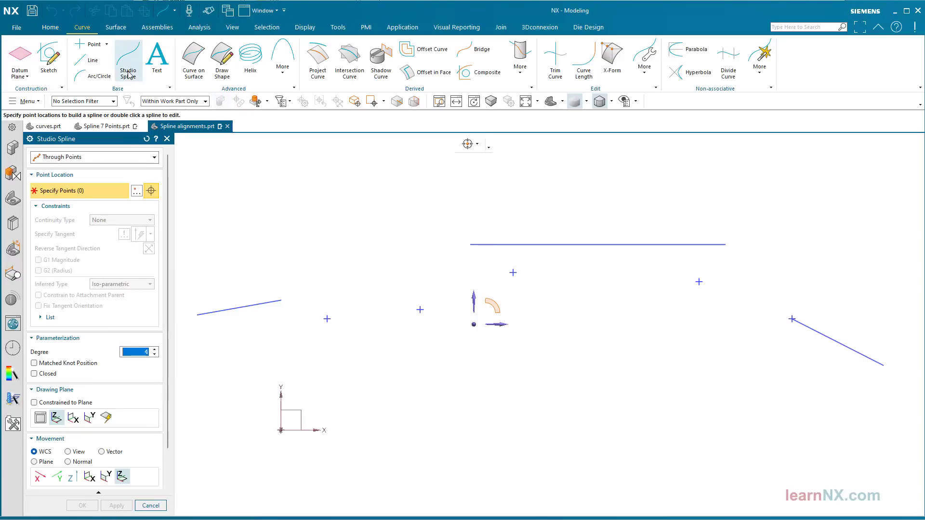
{"action": "left_click", "coordinate": [477, 145]}
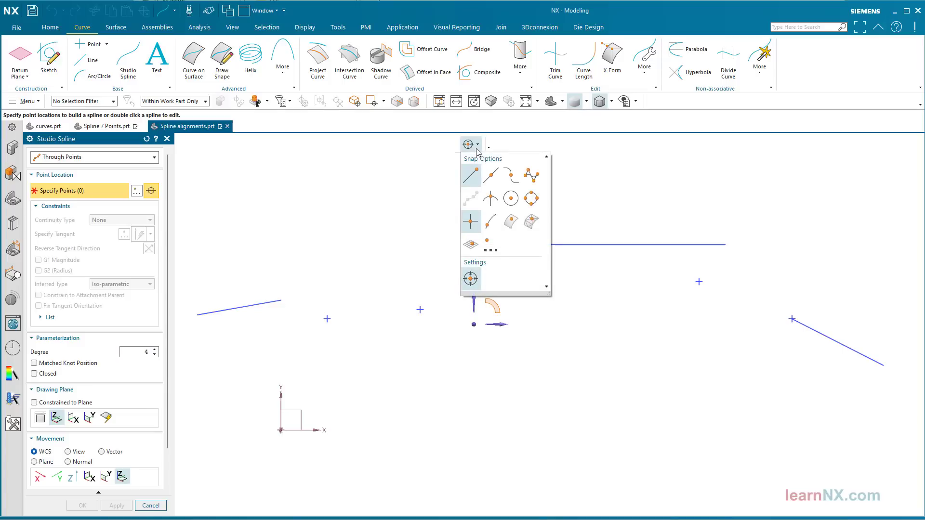
{"action": "left_click", "coordinate": [327, 319]}
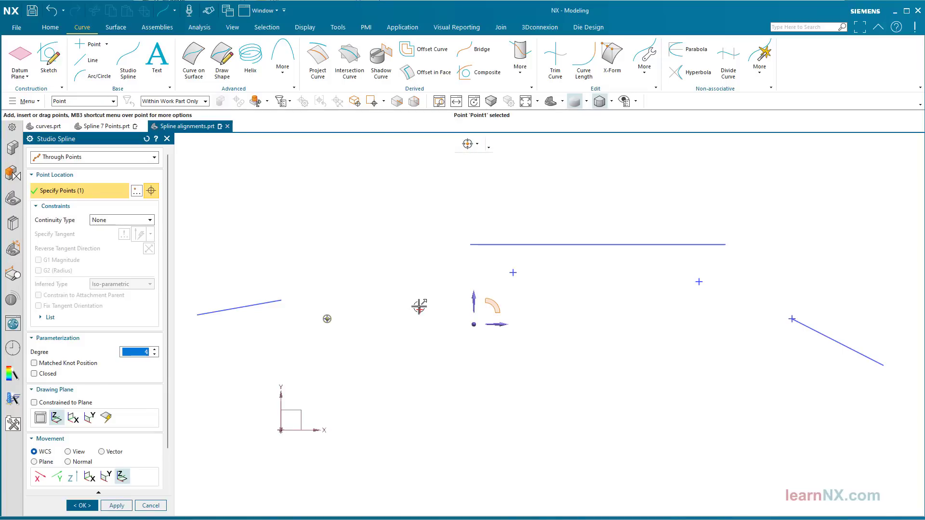
{"action": "left_click", "coordinate": [420, 309]}
{"action": "left_click", "coordinate": [513, 272]}
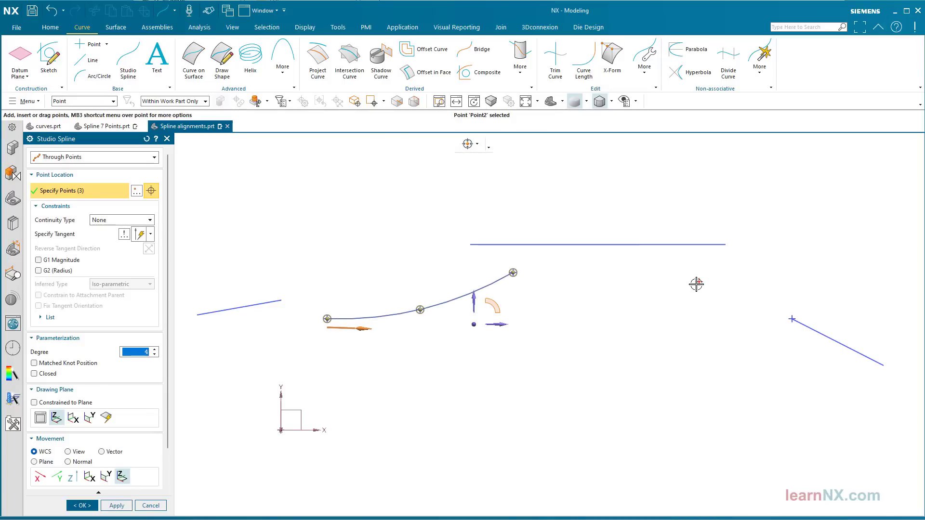
{"action": "left_click", "coordinate": [699, 282]}
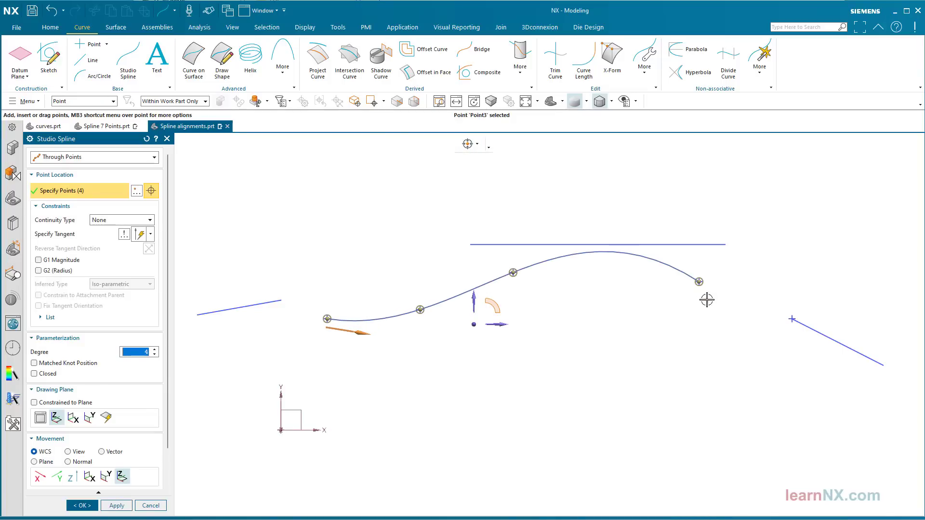
{"action": "left_click", "coordinate": [793, 318]}
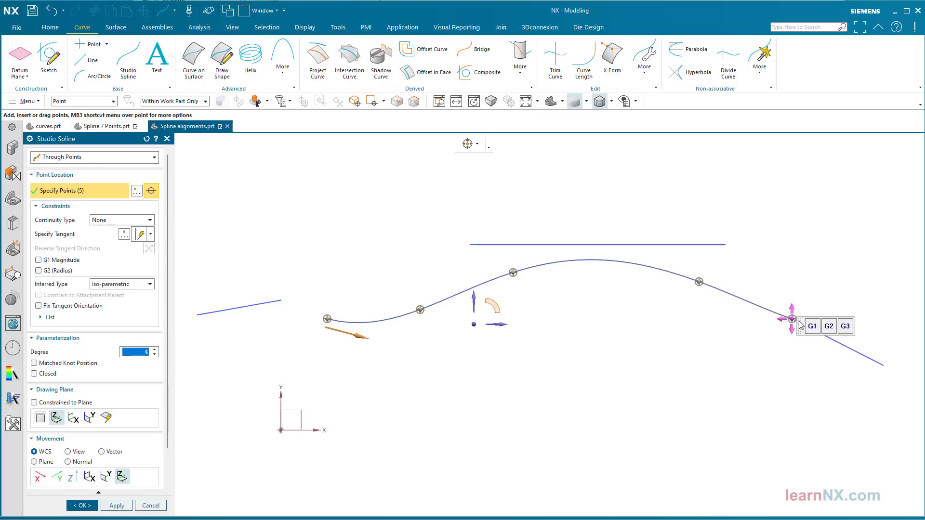
Apply G2 (Curvature) continuity at the spline's fifth point, review the constraint list and create the spline
{"action": "left_click", "coordinate": [831, 327]}
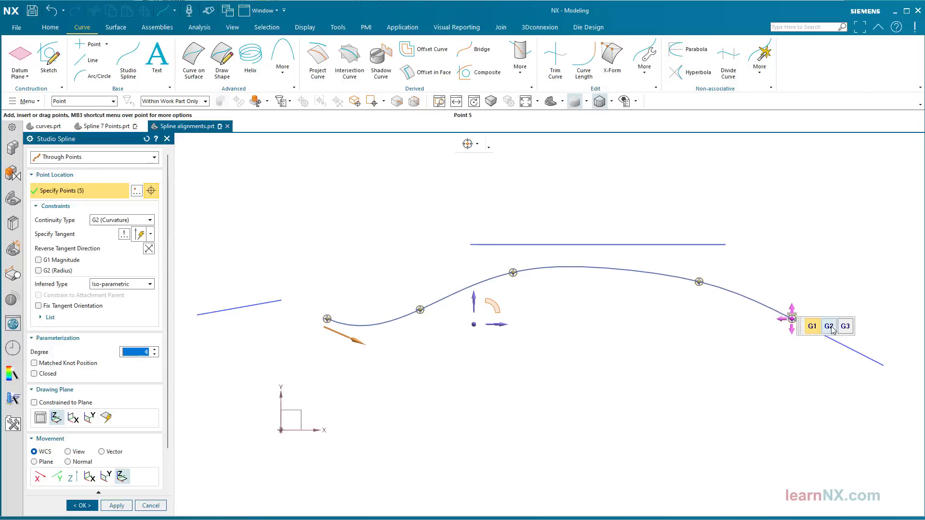
{"action": "left_click", "coordinate": [831, 328]}
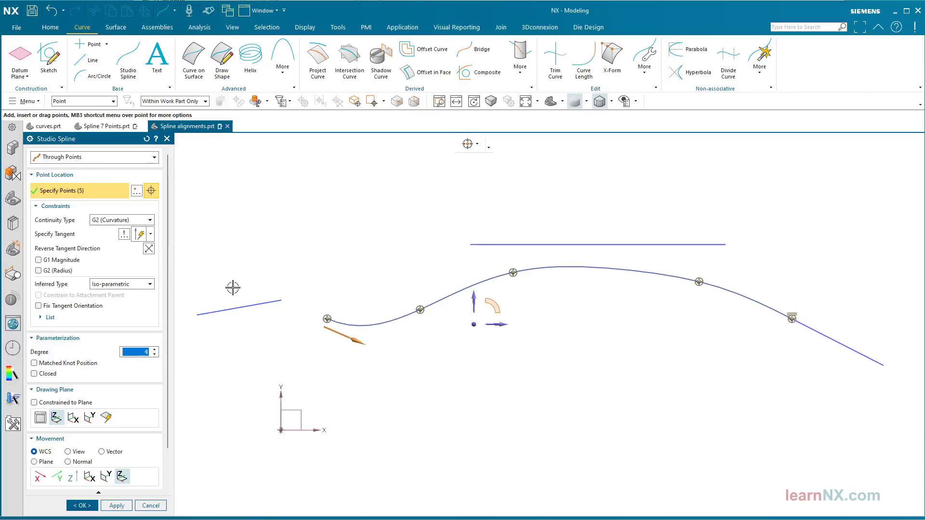
{"action": "left_click", "coordinate": [106, 321]}
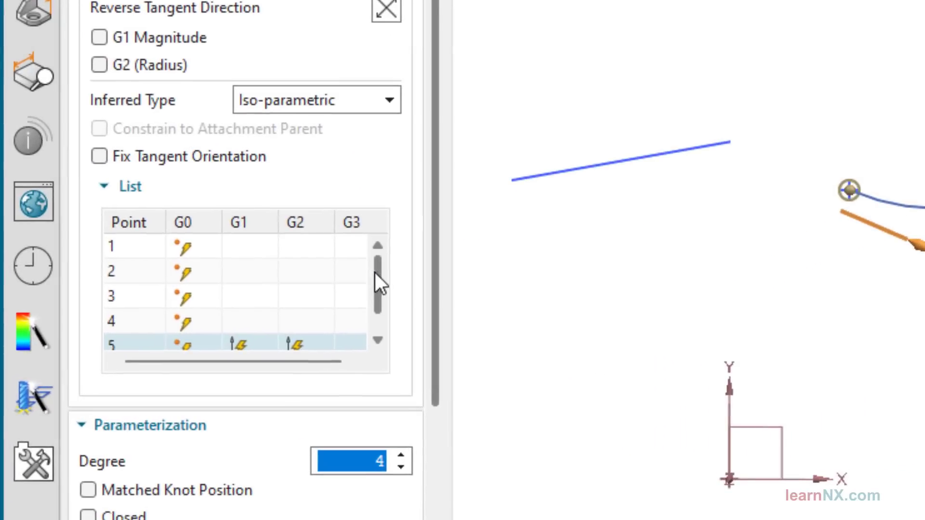
{"action": "left_click_drag", "start_coordinate": [145, 351], "coordinate": [146, 357]}
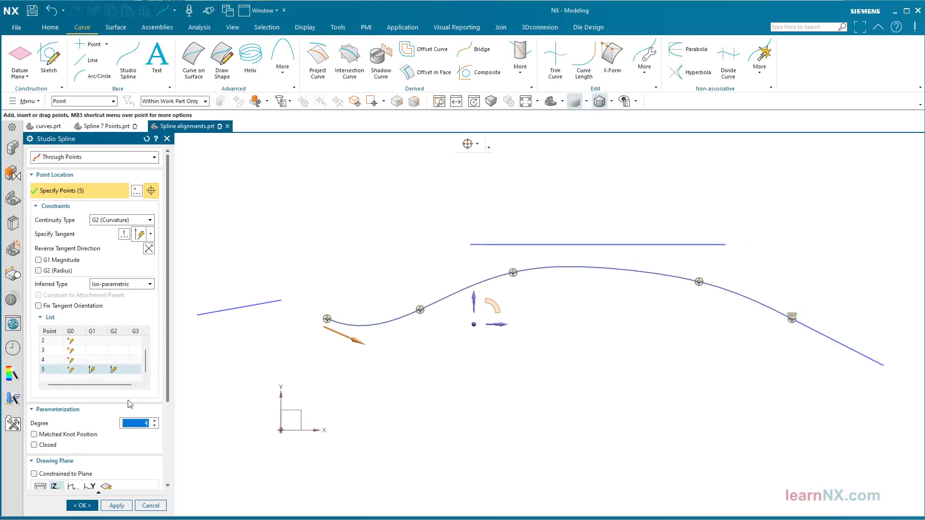
{"action": "left_click", "coordinate": [83, 506]}
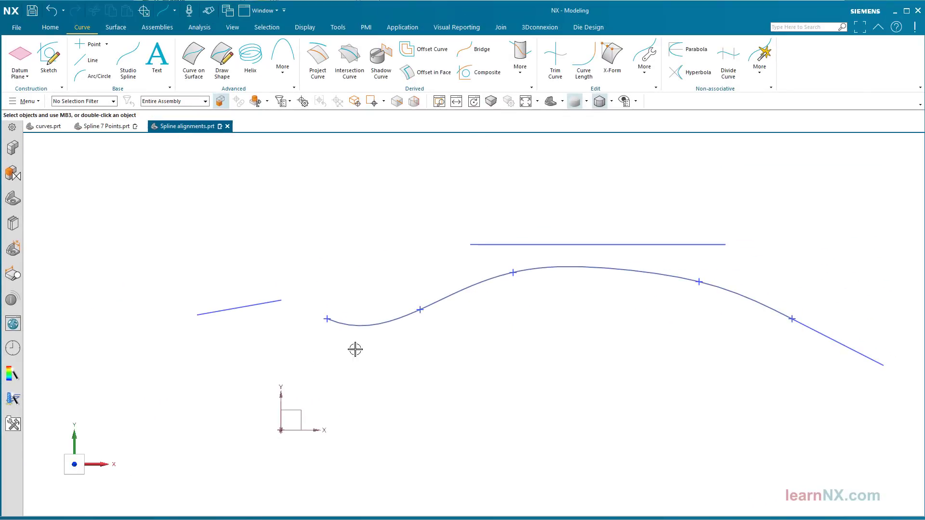
Show the knots of the new five-point spline
{"action": "left_click", "coordinate": [363, 331]}
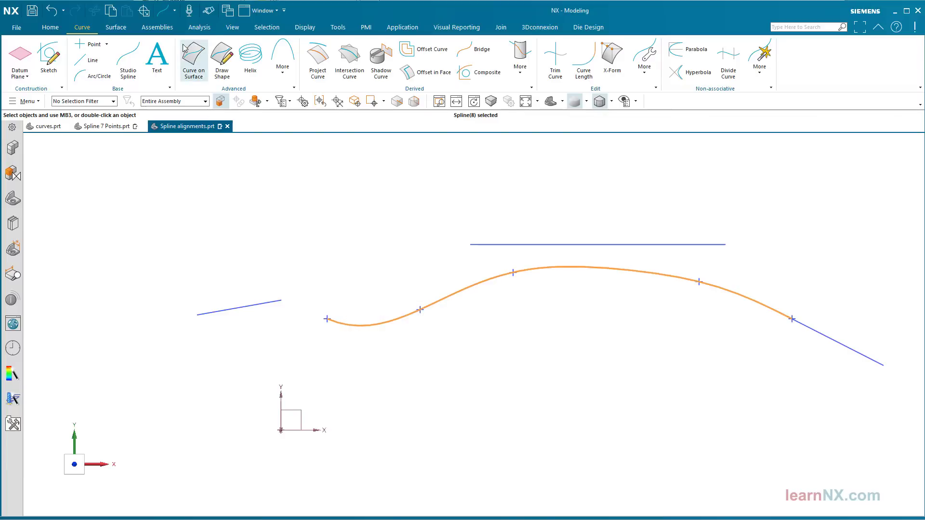
{"action": "left_click", "coordinate": [211, 30]}
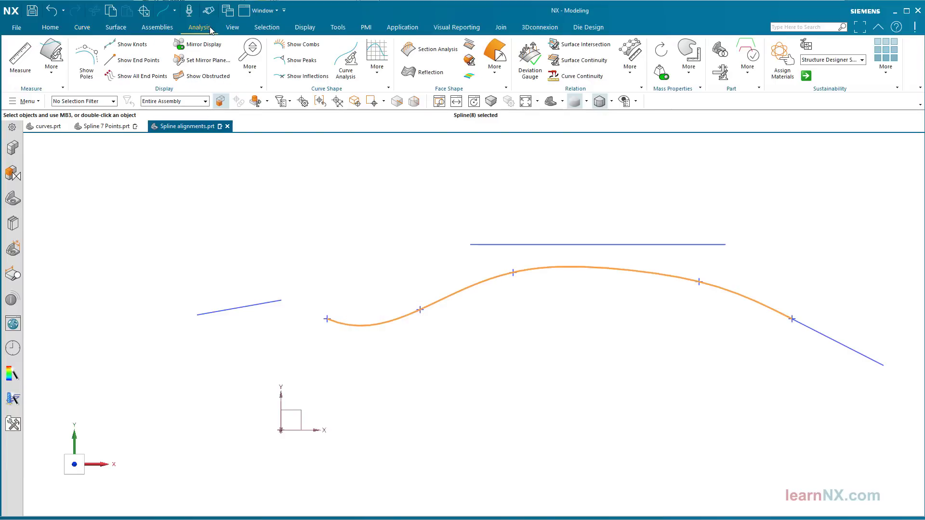
{"action": "left_click", "coordinate": [144, 45]}
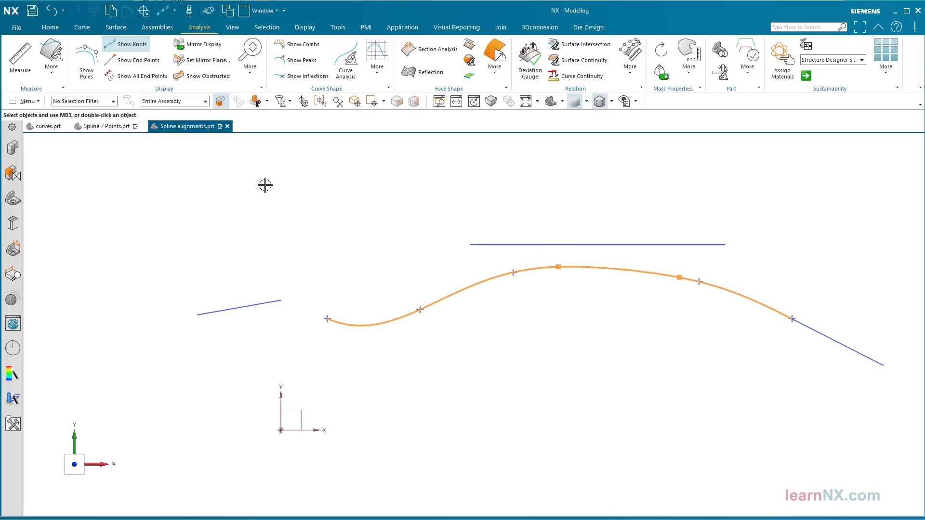
Edit the five-point spline, review its point constraints and set its degree to 6
{"action": "double_click", "coordinate": [349, 323]}
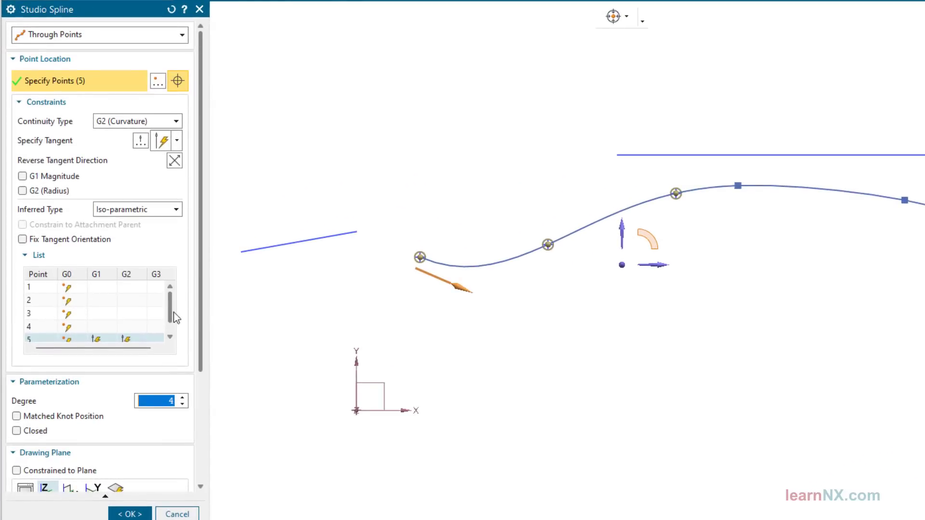
{"action": "scroll", "coordinate": [173, 313], "scroll_direction": "down", "scroll_amount": 1}
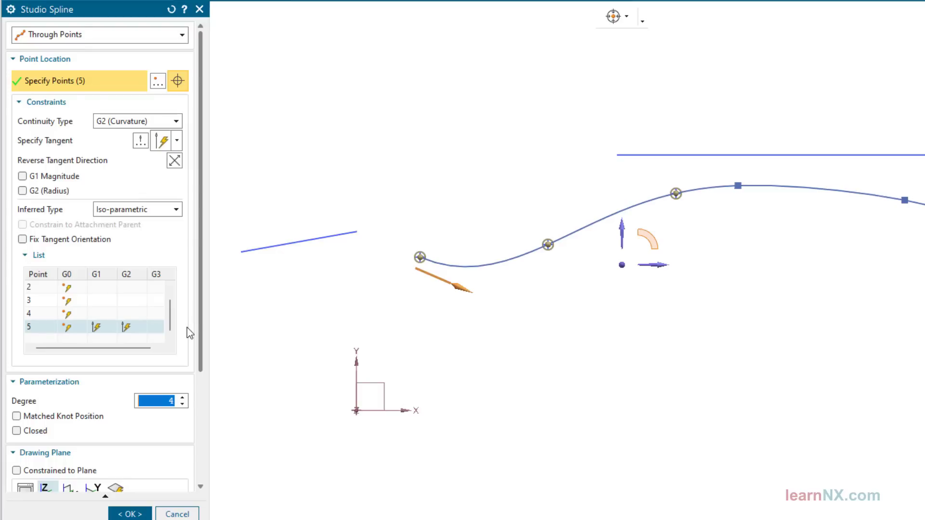
{"action": "left_click", "coordinate": [182, 398]}
{"action": "left_click", "coordinate": [182, 398]}
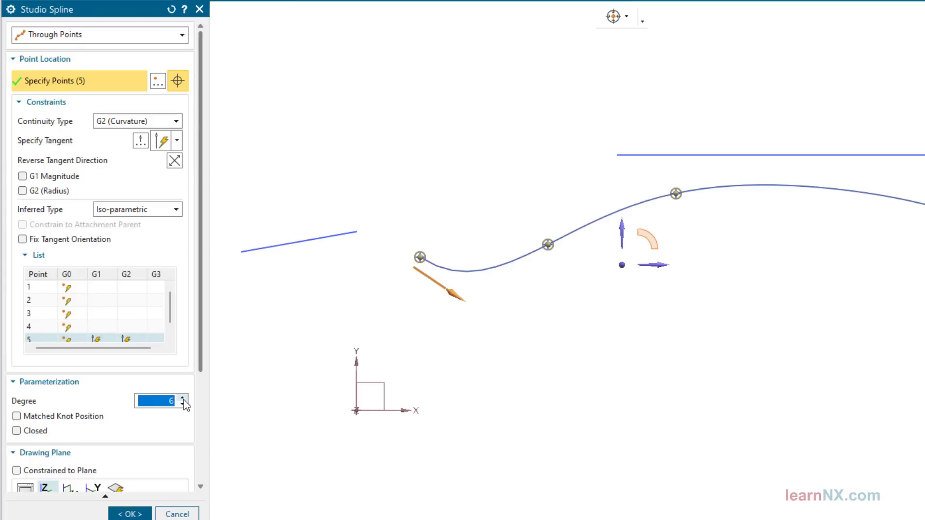
Assign point 1 a G1 tangent along the short sloping line beside it and set the spline's degree to 7
{"action": "left_click", "coordinate": [46, 290]}
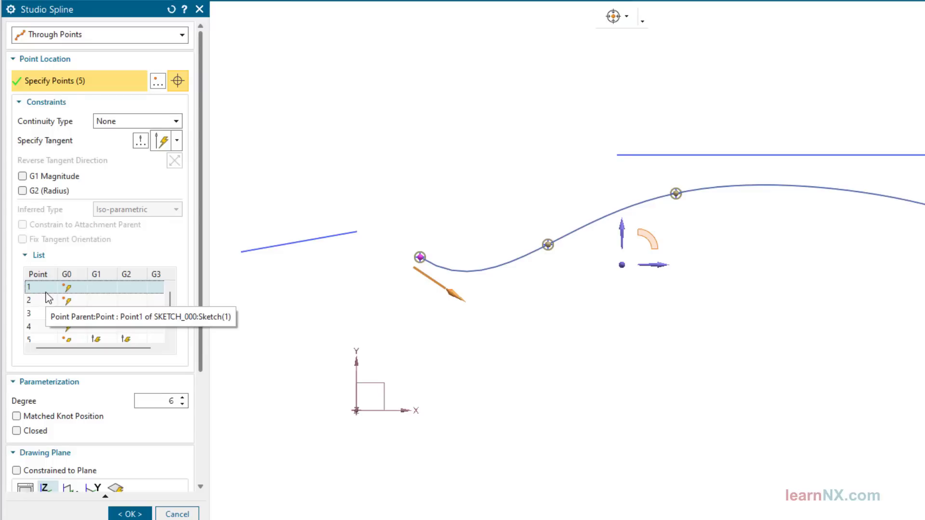
{"action": "left_click", "coordinate": [93, 142]}
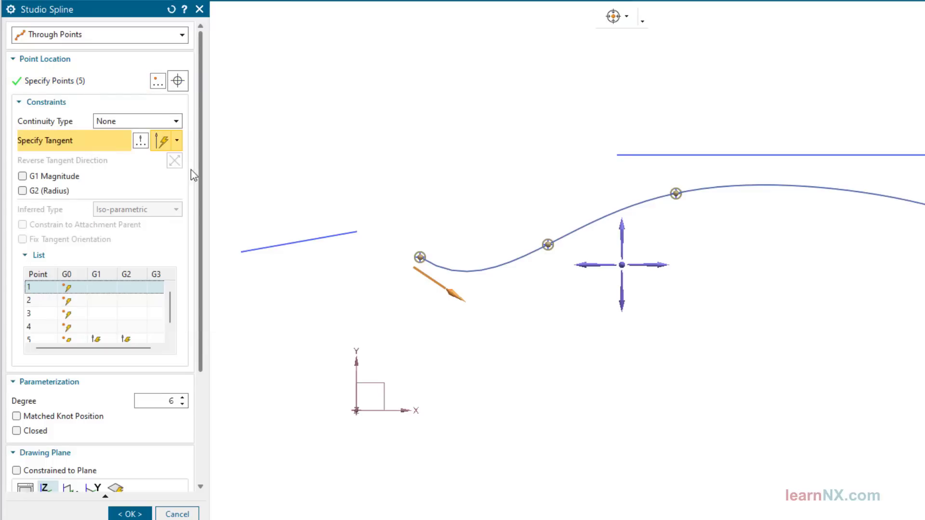
{"action": "left_click", "coordinate": [341, 230]}
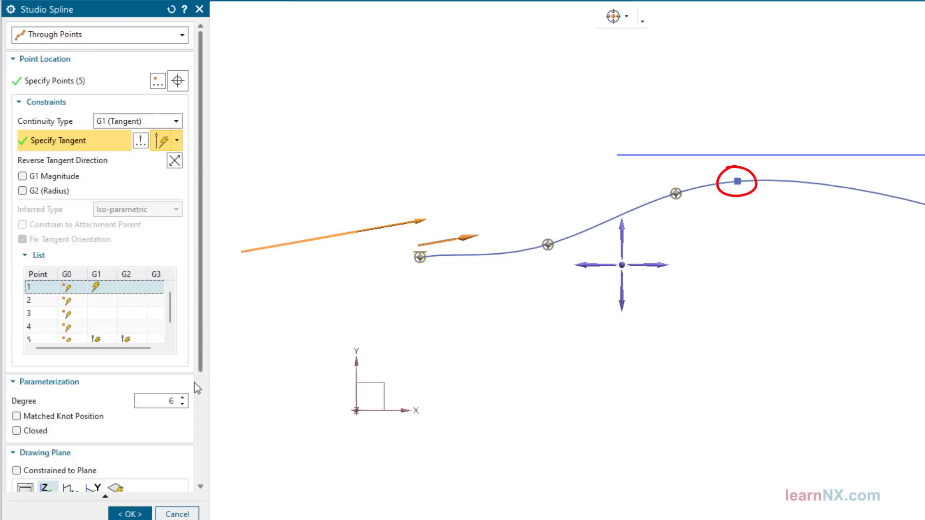
{"action": "left_click", "coordinate": [183, 398]}
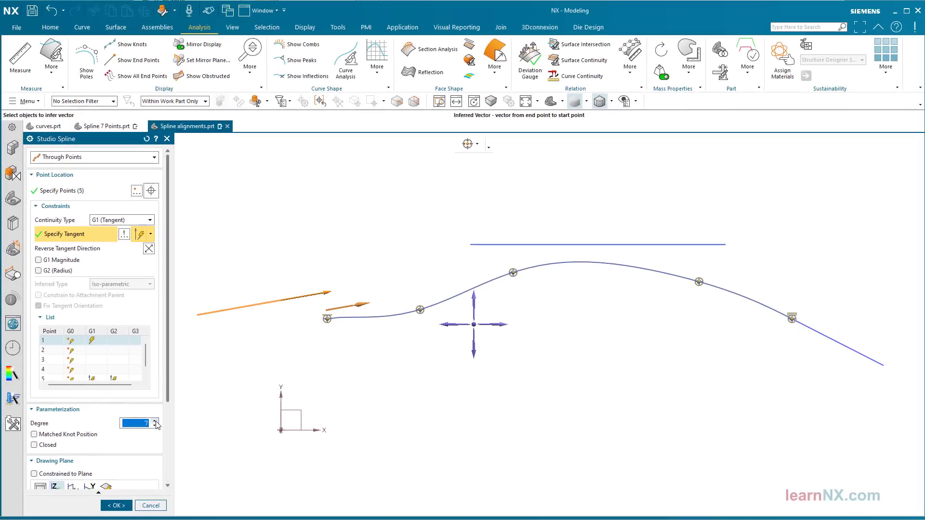
Insert a point on the spline between points 3 and 4 using Point on Curve snapping, and move it onto the horizontal line
{"action": "left_click", "coordinate": [102, 194]}
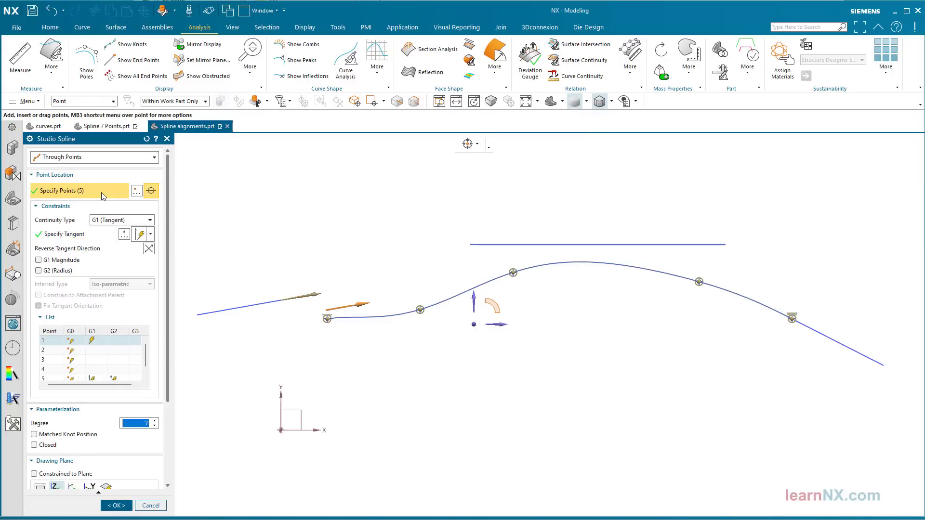
{"action": "left_click", "coordinate": [479, 146]}
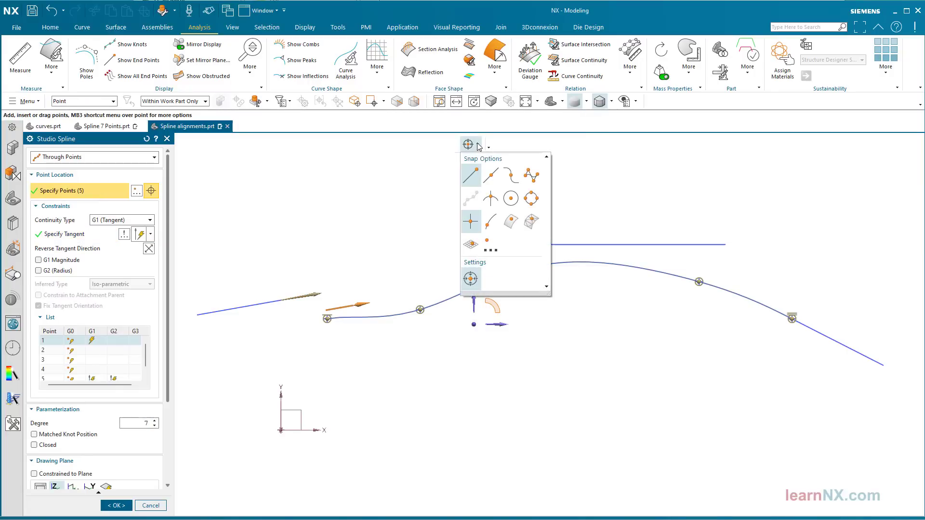
{"action": "left_click", "coordinate": [492, 222]}
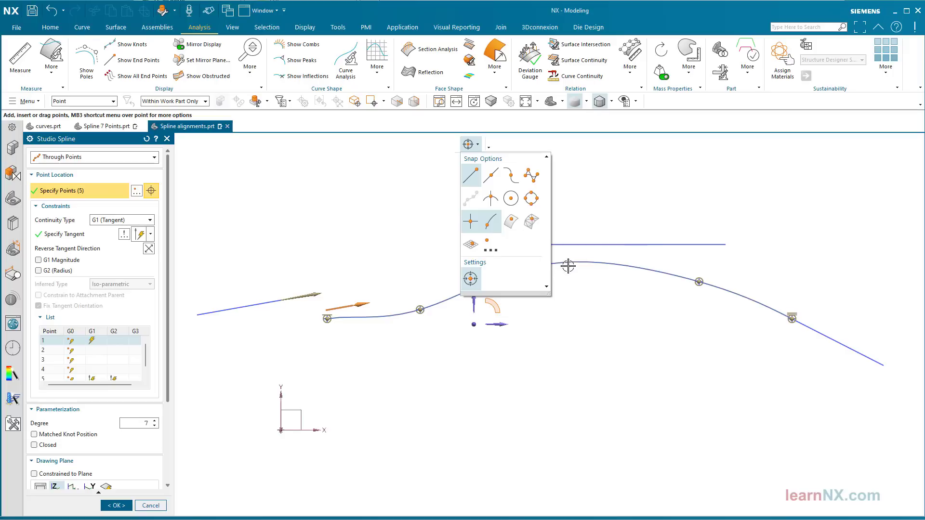
{"action": "left_click", "coordinate": [560, 262]}
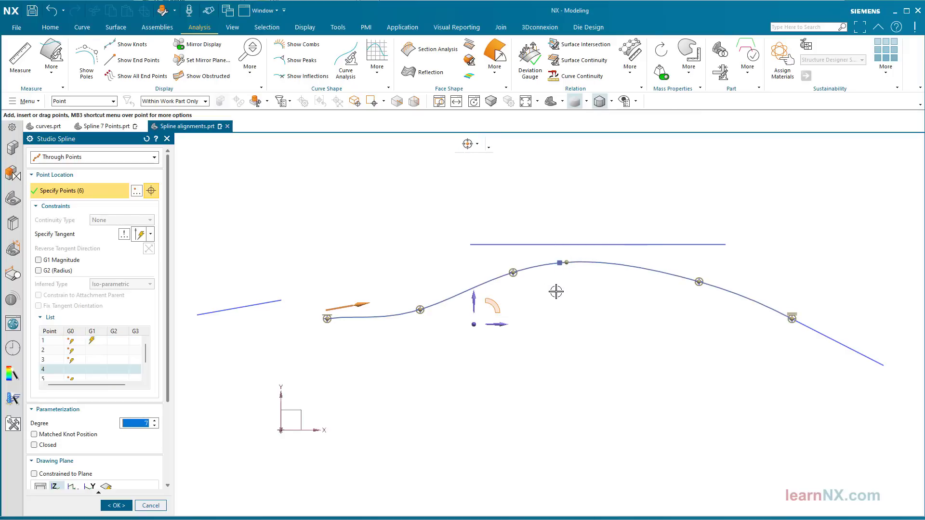
{"action": "left_click_drag", "start_coordinate": [566, 262], "coordinate": [575, 246]}
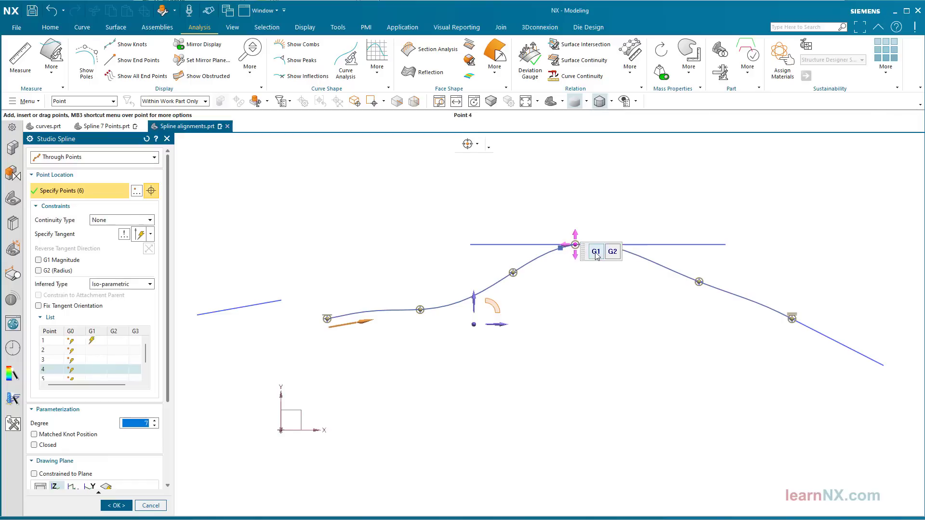
Apply G1 (Tangent) continuity at the point on the horizontal line and delete point 3 from the spline
{"action": "left_click", "coordinate": [596, 251]}
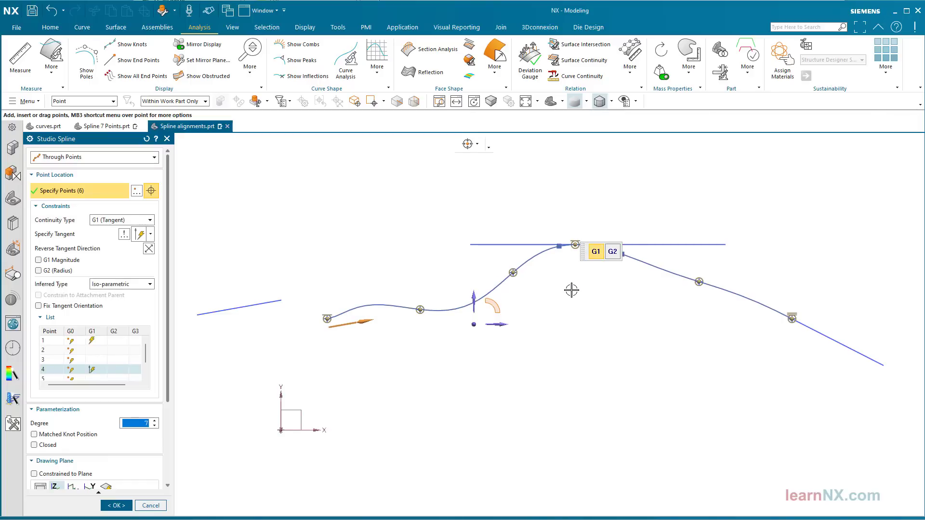
{"action": "right_click", "coordinate": [513, 274]}
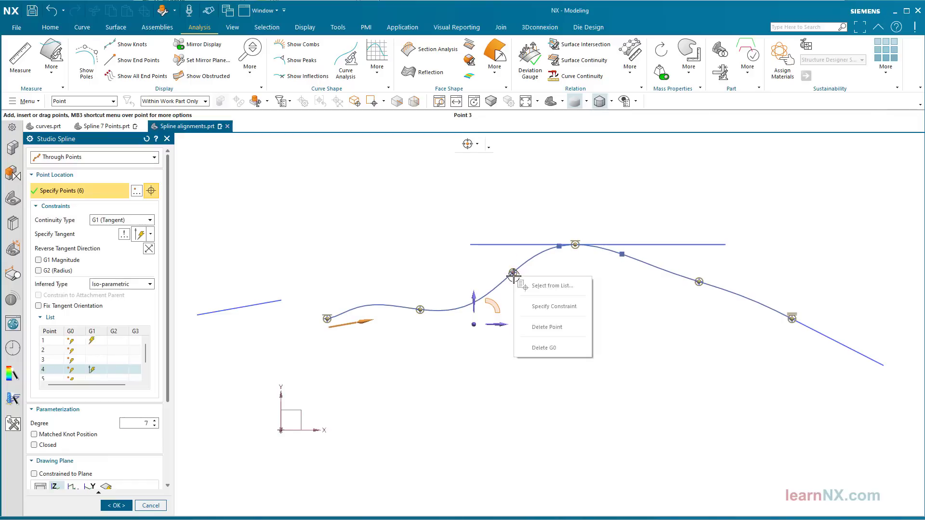
{"action": "left_click", "coordinate": [545, 328]}
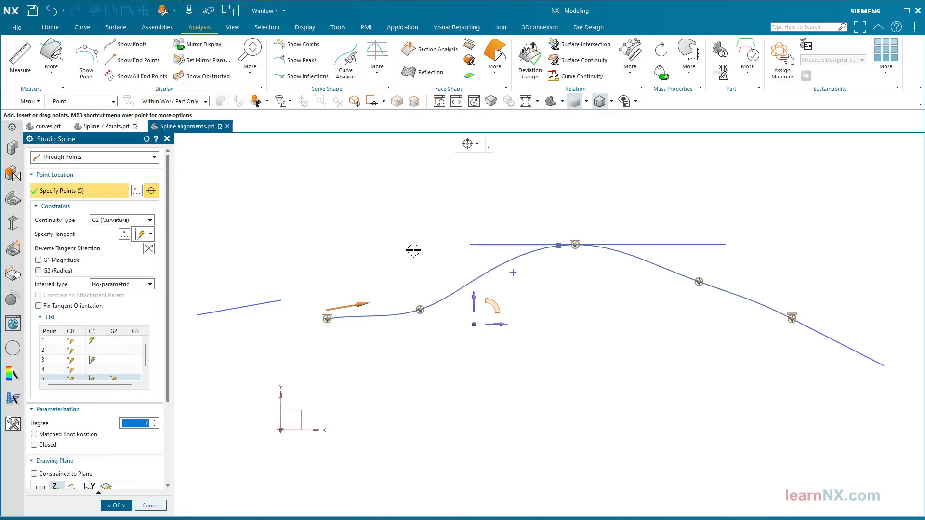
Specify a constraint at point 2, adjusting its tangent direction, with a G1 magnitude of about 489.2 mm and a G2 radius of about 52.3 mm
{"action": "right_click", "coordinate": [419, 309]}
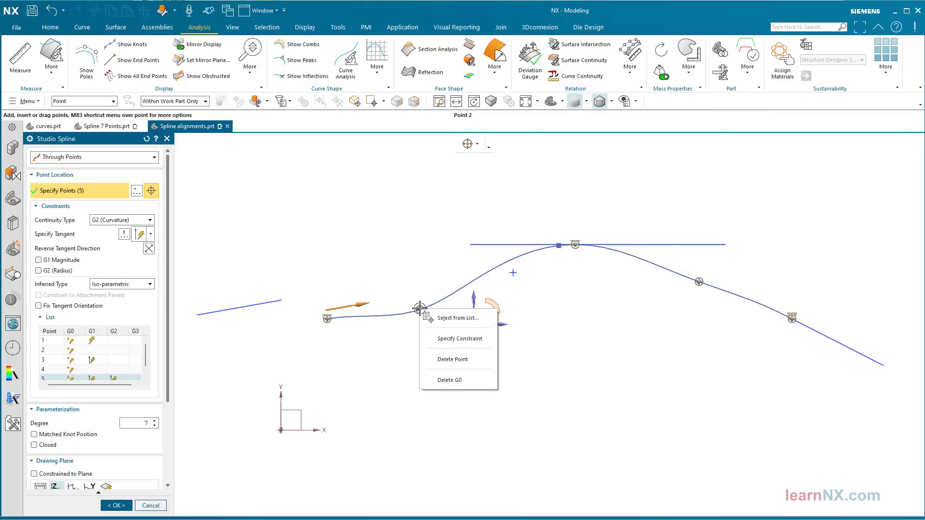
{"action": "left_click", "coordinate": [448, 339]}
{"action": "scroll", "coordinate": [413, 273], "scroll_direction": "up", "scroll_amount": 2}
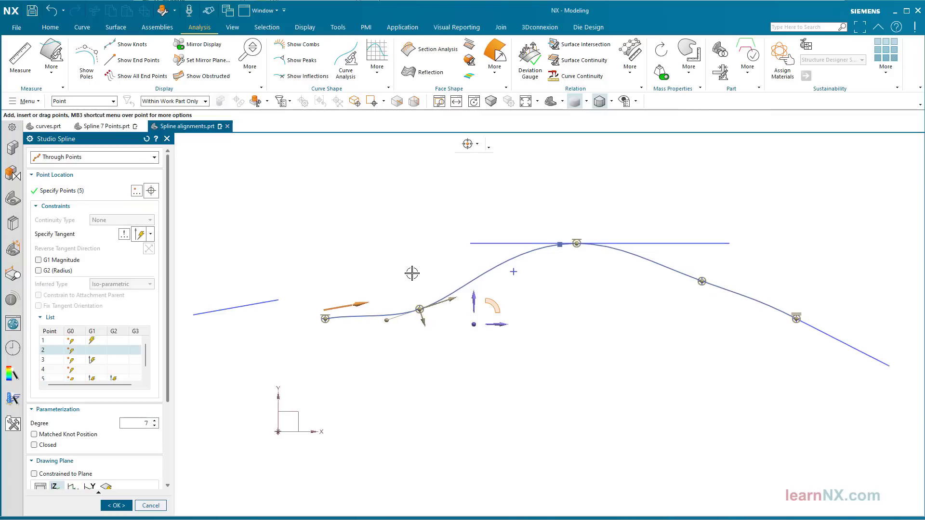
{"action": "scroll", "coordinate": [413, 272], "scroll_direction": "up", "scroll_amount": 1}
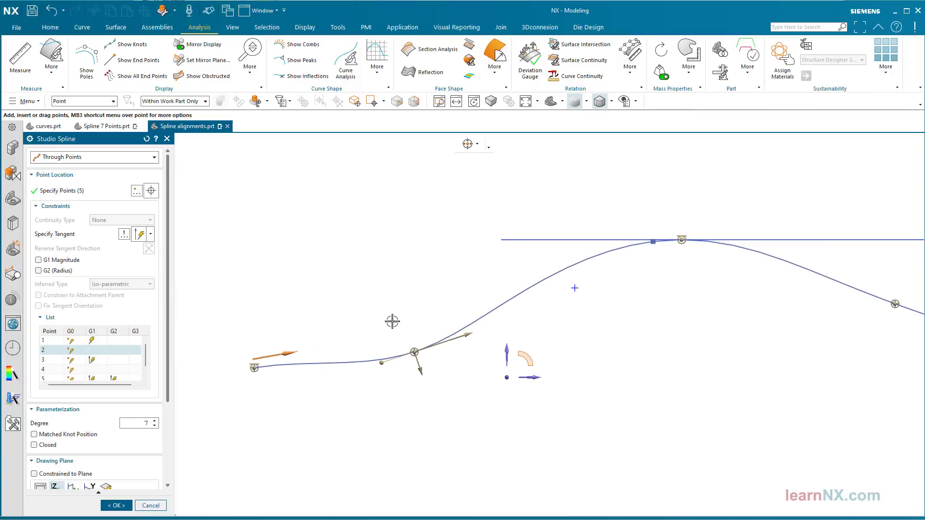
{"action": "mouse_move", "coordinate": [379, 363]}
{"action": "left_mouse_down"}
{"action": "mouse_move", "coordinate": [393, 376]}
{"action": "mouse_move", "coordinate": [386, 354]}
{"action": "mouse_move", "coordinate": [396, 342]}
{"action": "mouse_move", "coordinate": [396, 360]}
{"action": "left_mouse_up"}
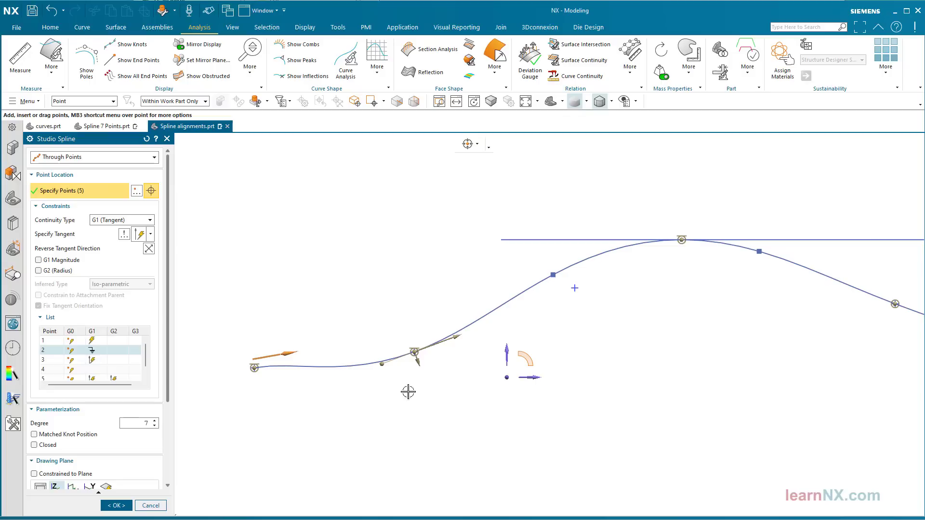
{"action": "mouse_move", "coordinate": [461, 339]}
{"action": "left_mouse_down"}
{"action": "mouse_move", "coordinate": [491, 338]}
{"action": "mouse_move", "coordinate": [441, 344]}
{"action": "mouse_move", "coordinate": [458, 341]}
{"action": "left_mouse_up"}
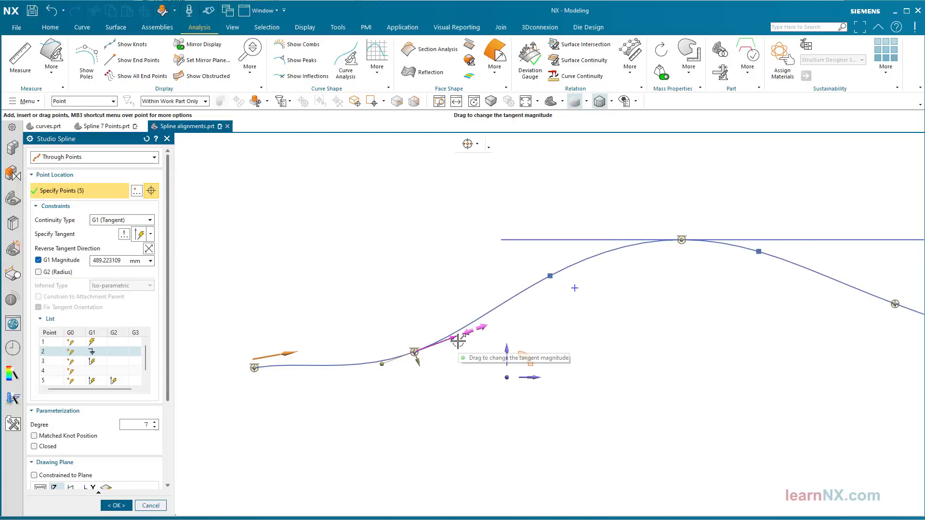
{"action": "mouse_move", "coordinate": [419, 357]}
{"action": "left_mouse_down"}
{"action": "mouse_move", "coordinate": [423, 371]}
{"action": "mouse_move", "coordinate": [424, 363]}
{"action": "left_mouse_up"}
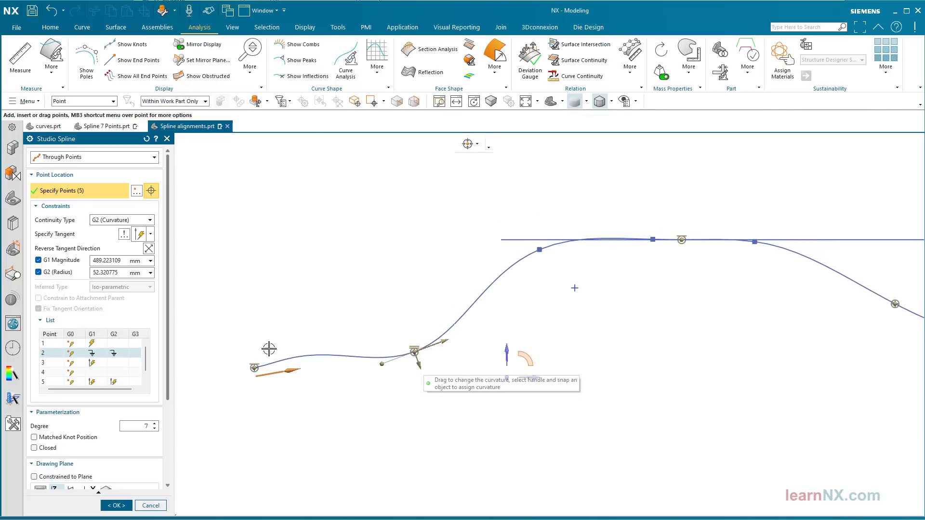
Set the constraint at point 2 to a G2 radius of 35 mm and a G1 magnitude of 400 mm
{"action": "double_click", "coordinate": [105, 273]}
{"action": "type", "text": "35"}
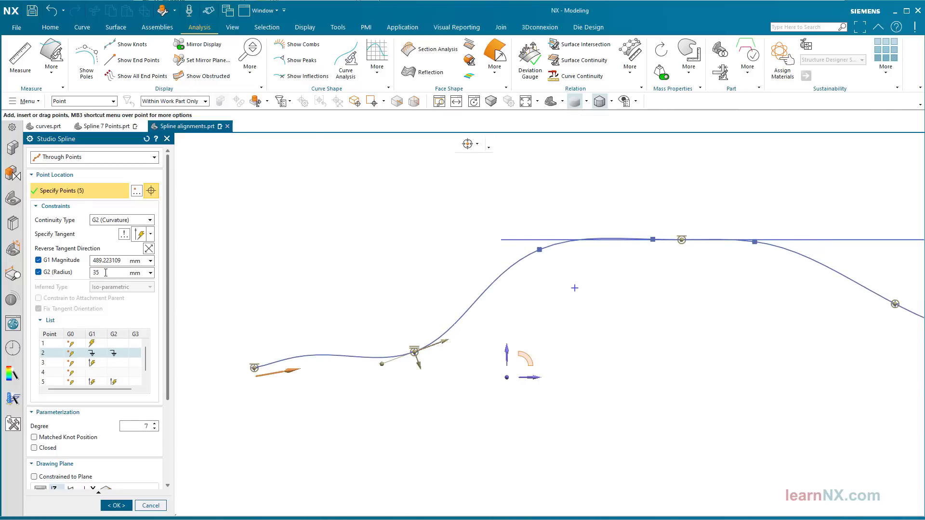
{"action": "key", "text": "Return"}
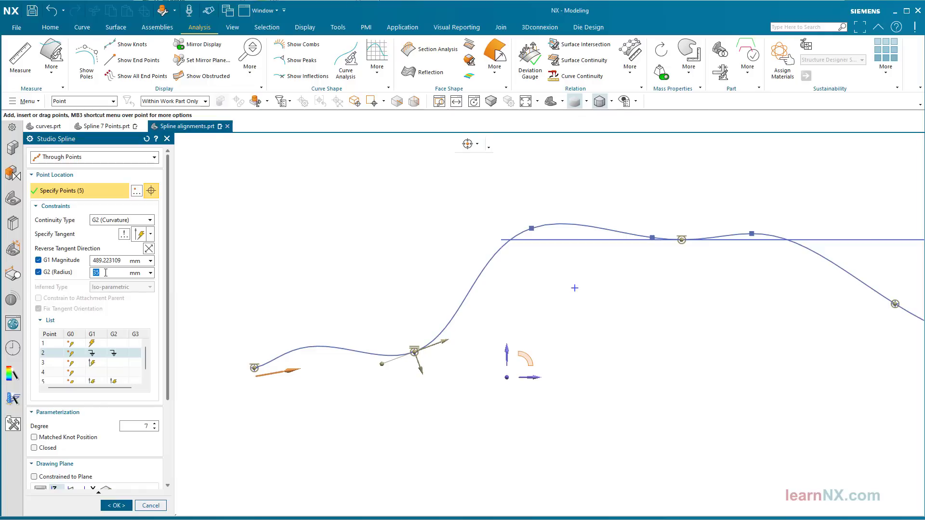
{"action": "double_click", "coordinate": [107, 261]}
{"action": "type", "text": "400"}
{"action": "key", "text": "Return"}
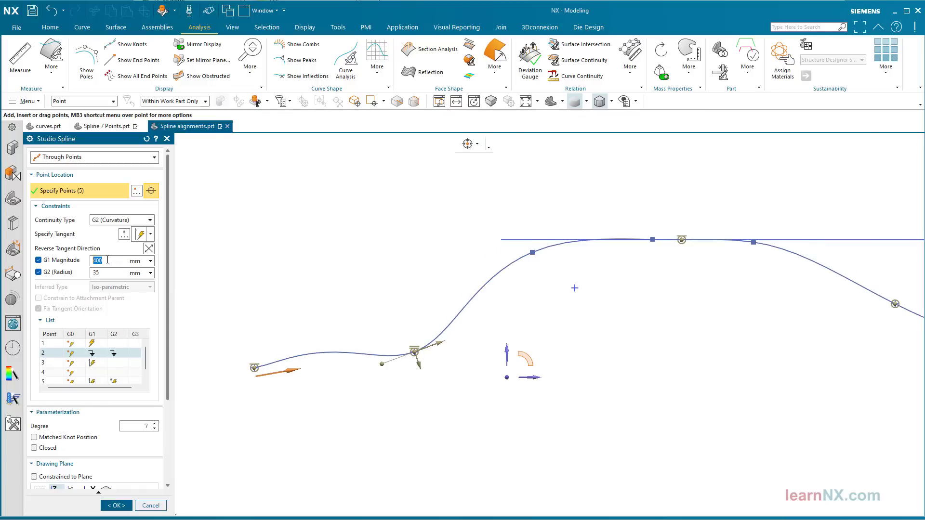
Raise the spline's degree to 10 and accept the spline
{"action": "left_click", "coordinate": [155, 424]}
{"action": "left_click", "coordinate": [155, 423]}
{"action": "left_click", "coordinate": [155, 424]}
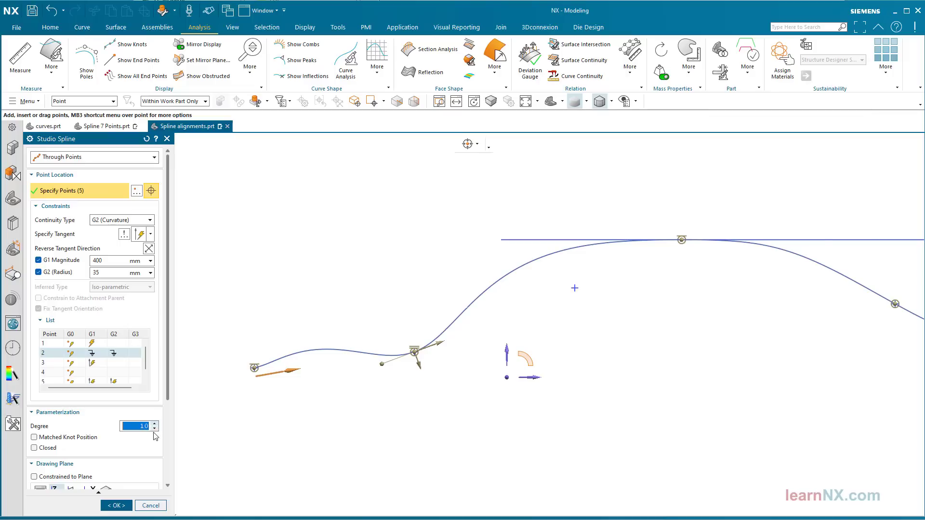
{"action": "left_click", "coordinate": [116, 505]}
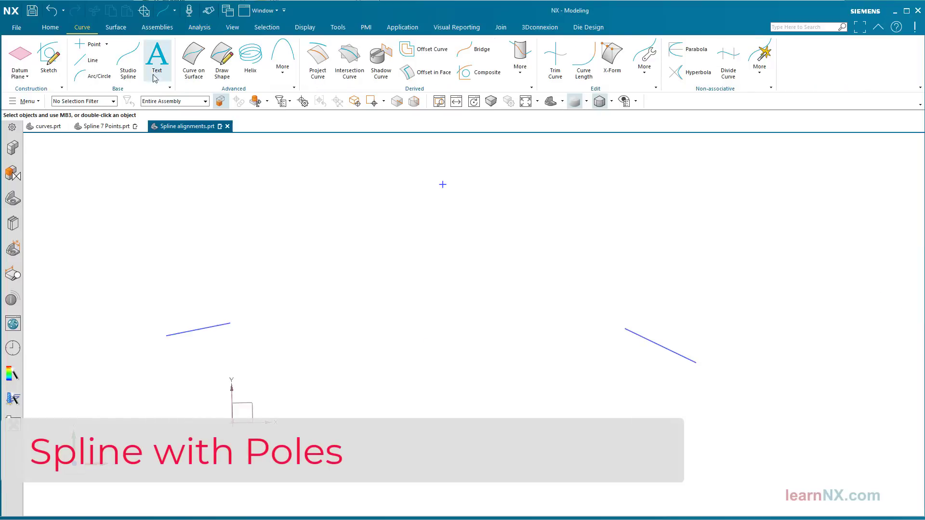
Create a degree 4 Studio Spline By Poles, placing six zigzag poles between the facing endpoints of the two sloping lines
{"action": "left_click", "coordinate": [137, 59]}
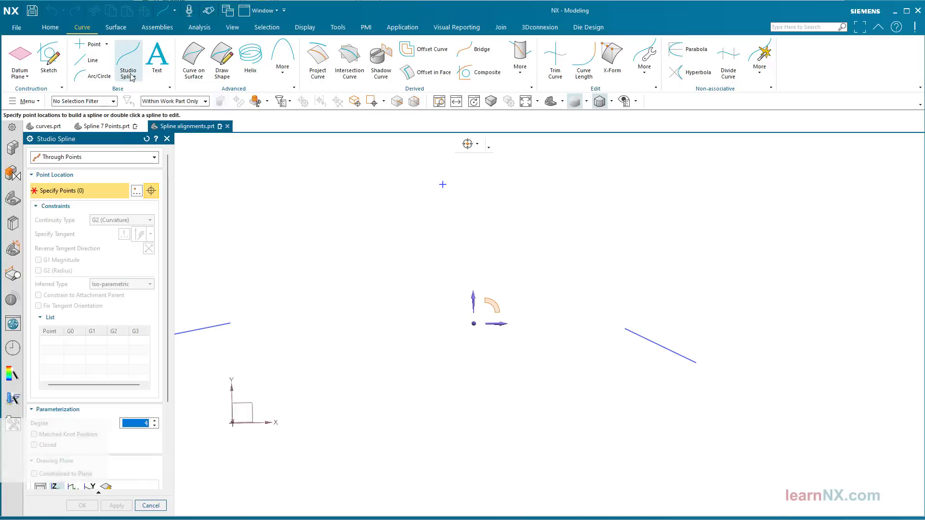
{"action": "left_click", "coordinate": [96, 157]}
{"action": "left_click", "coordinate": [94, 179]}
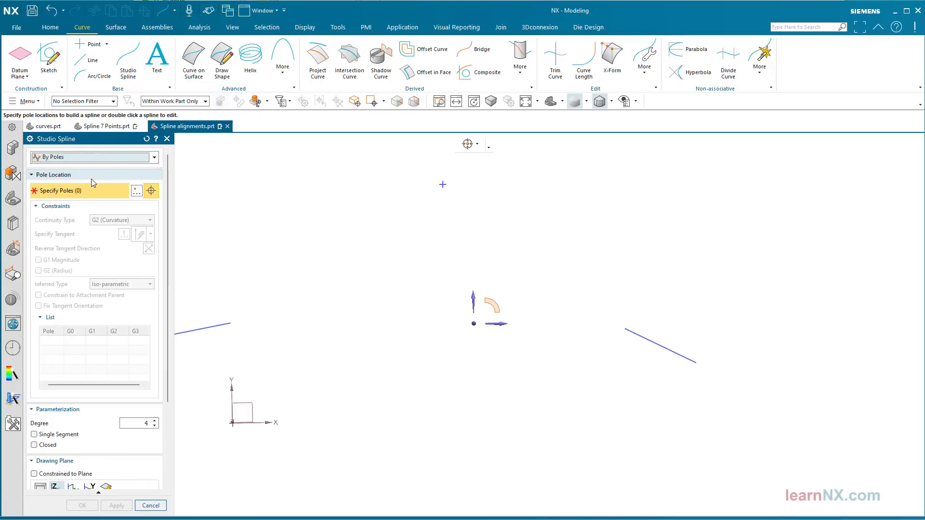
{"action": "left_click", "coordinate": [230, 323]}
{"action": "left_click", "coordinate": [289, 249]}
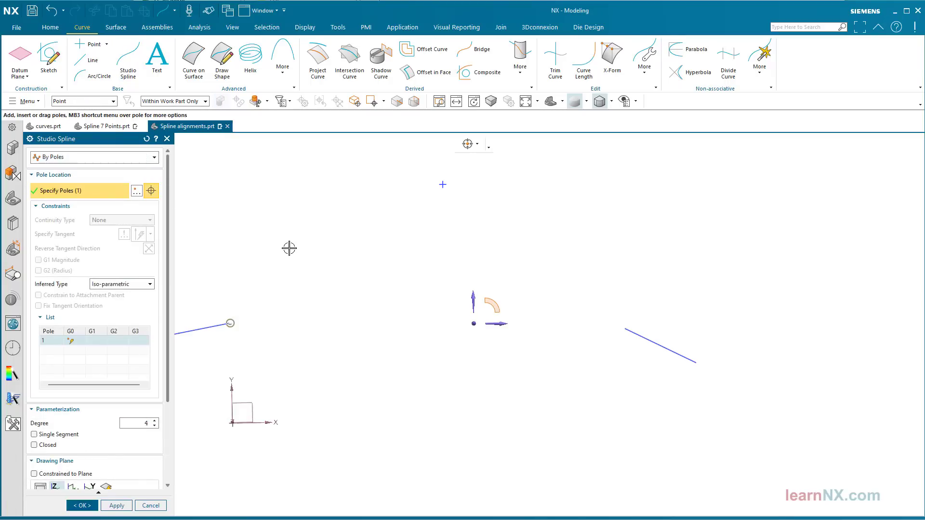
{"action": "left_click", "coordinate": [370, 395]}
{"action": "left_click", "coordinate": [443, 224]}
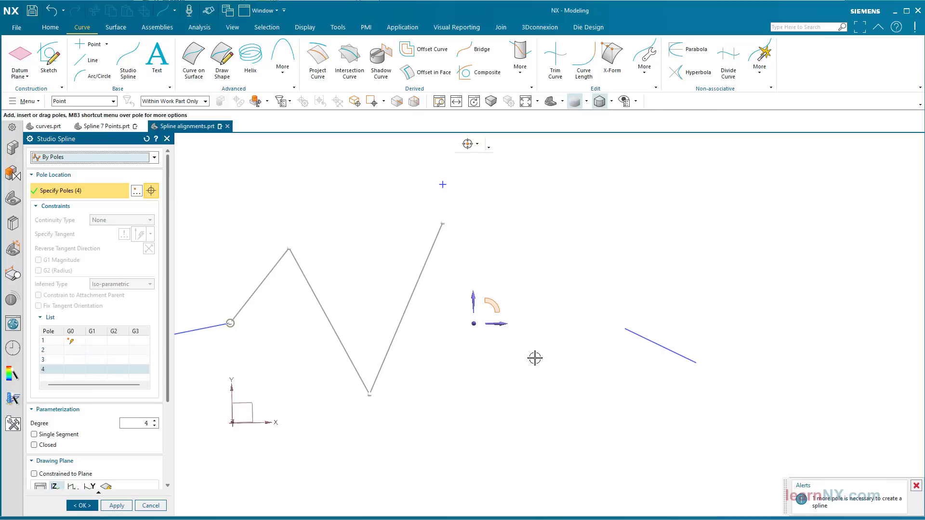
{"action": "left_click", "coordinate": [559, 377]}
{"action": "left_click", "coordinate": [624, 330]}
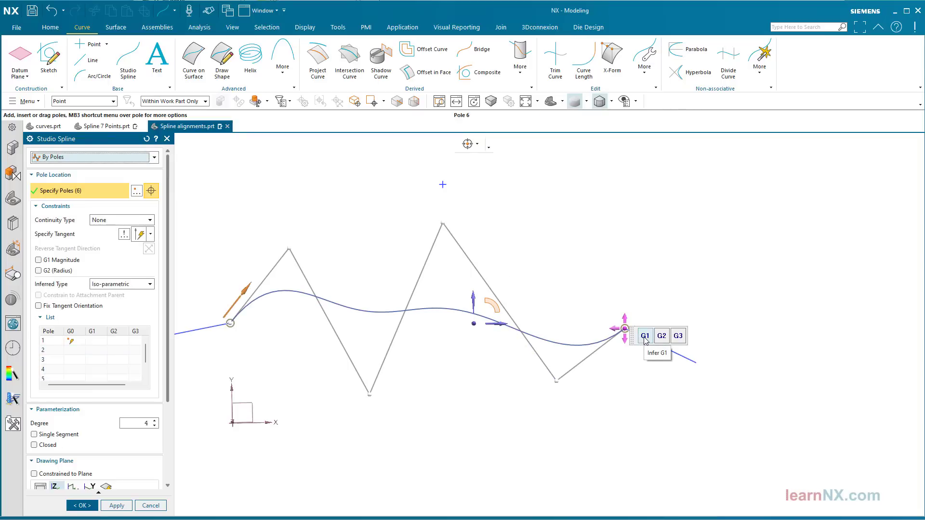
Infer G1 tangency at both end poles, 6 and 1, of the spline to the adjoining sloping lines
{"action": "left_click", "coordinate": [646, 337]}
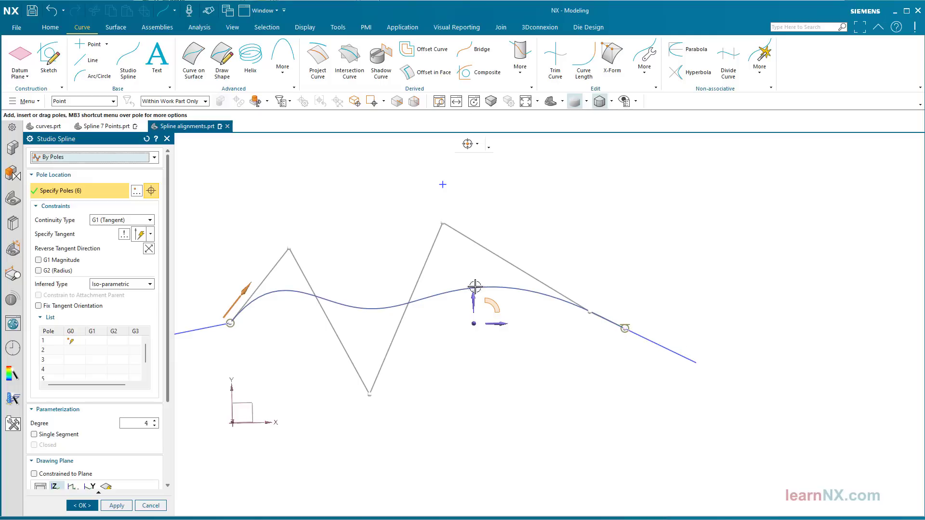
{"action": "right_click", "coordinate": [231, 323]}
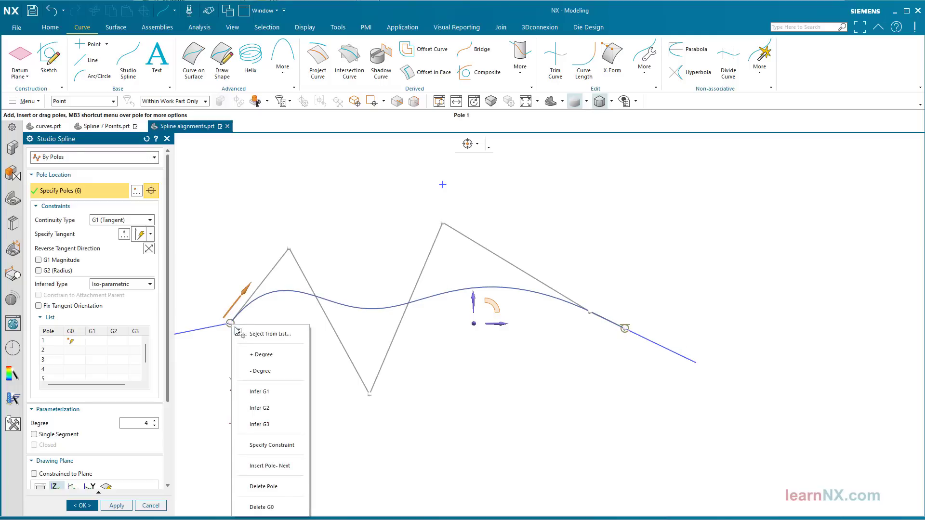
{"action": "left_click", "coordinate": [265, 394]}
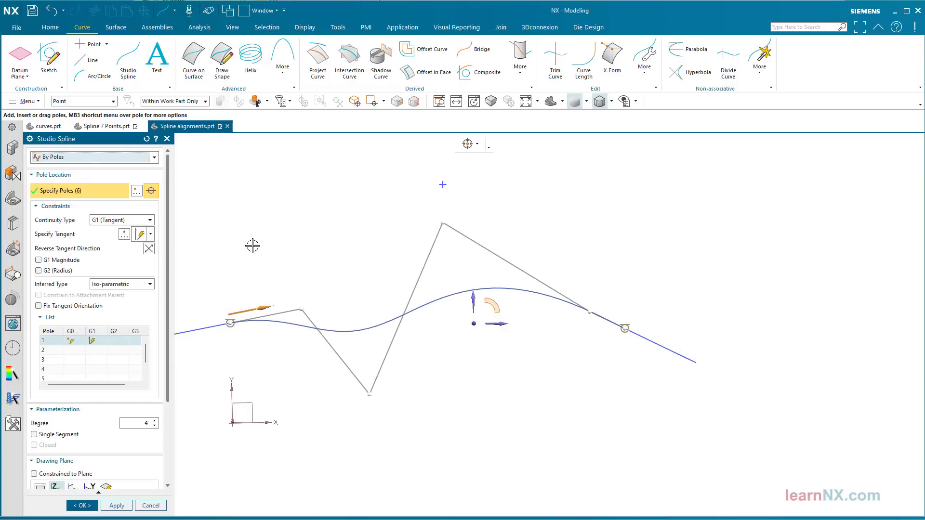
Move pole 4 up toward the first line and pole 3 slightly up, and make the spline a single segment
{"action": "left_click_drag", "start_coordinate": [443, 223], "coordinate": [389, 173]}
{"action": "mouse_move", "coordinate": [369, 394]}
{"action": "left_mouse_down"}
{"action": "mouse_move", "coordinate": [366, 324]}
{"action": "mouse_move", "coordinate": [372, 380]}
{"action": "left_mouse_up"}
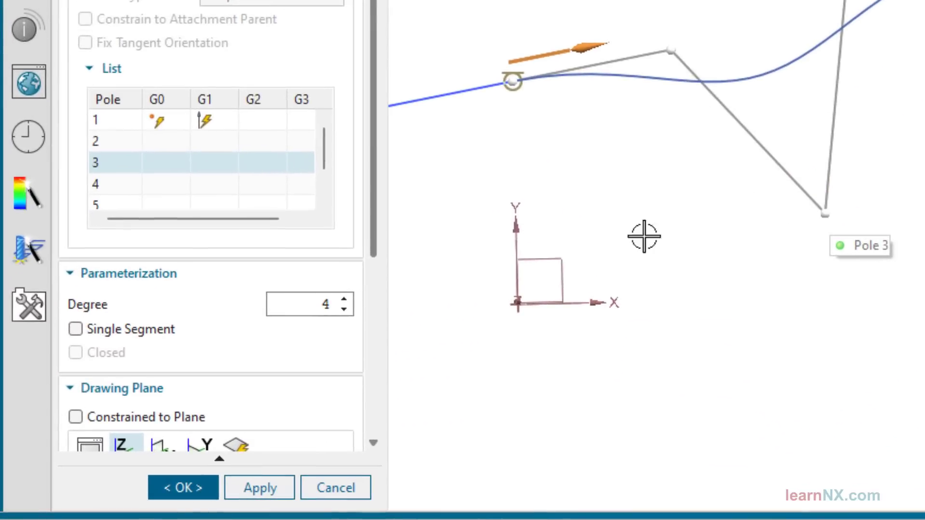
{"action": "left_click", "coordinate": [67, 352]}
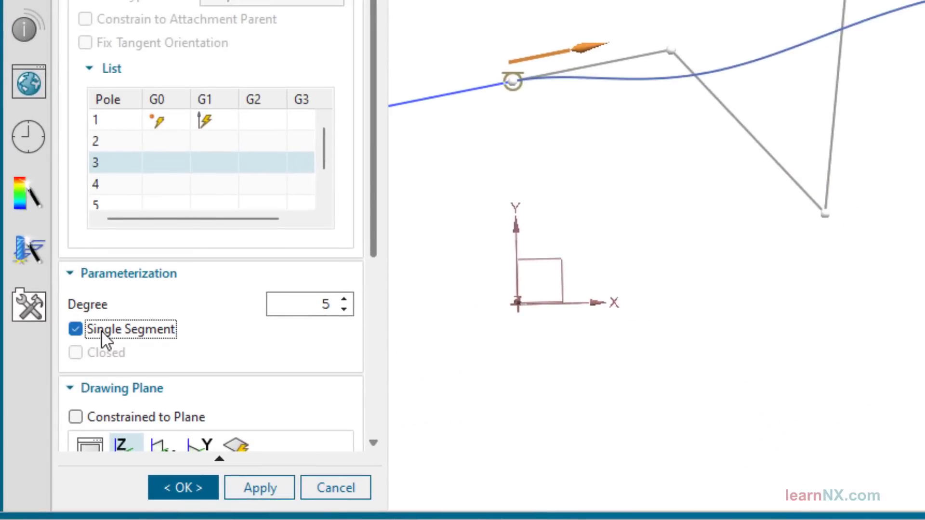